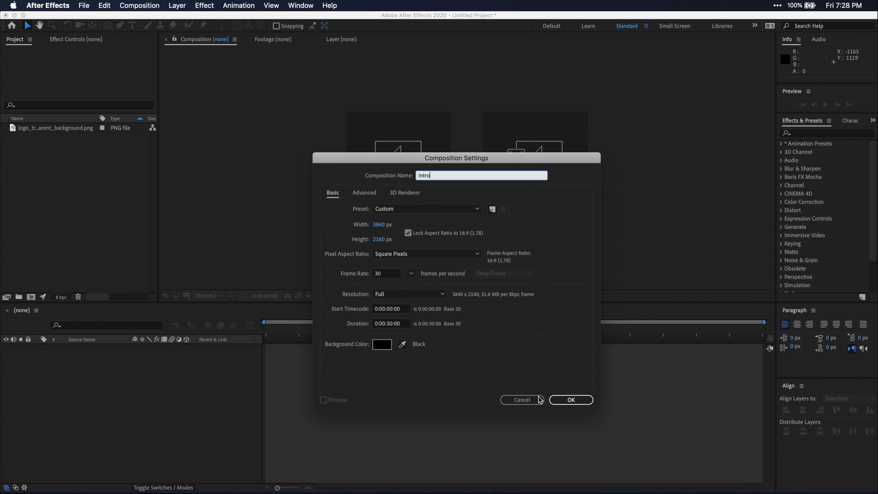
# Step: Create the Intro composition and draw a circle with a 56 px white stroke
pyautogui.click(566, 401)
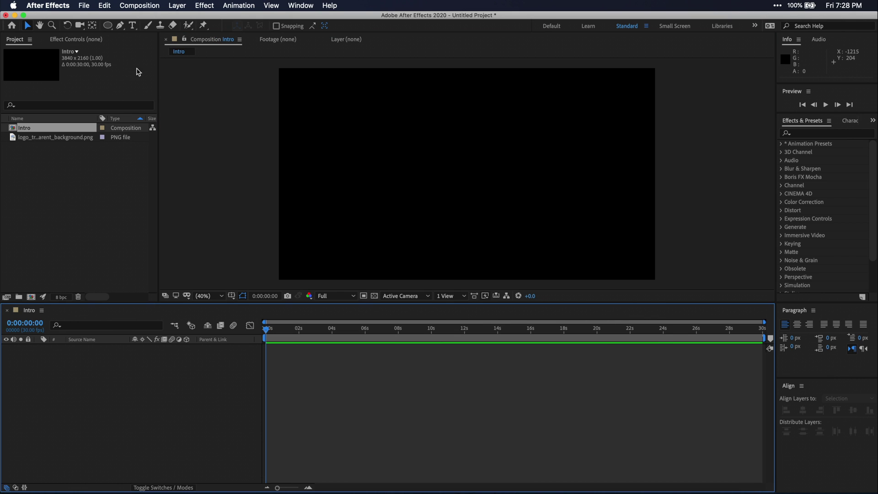
pyautogui.click(108, 26)
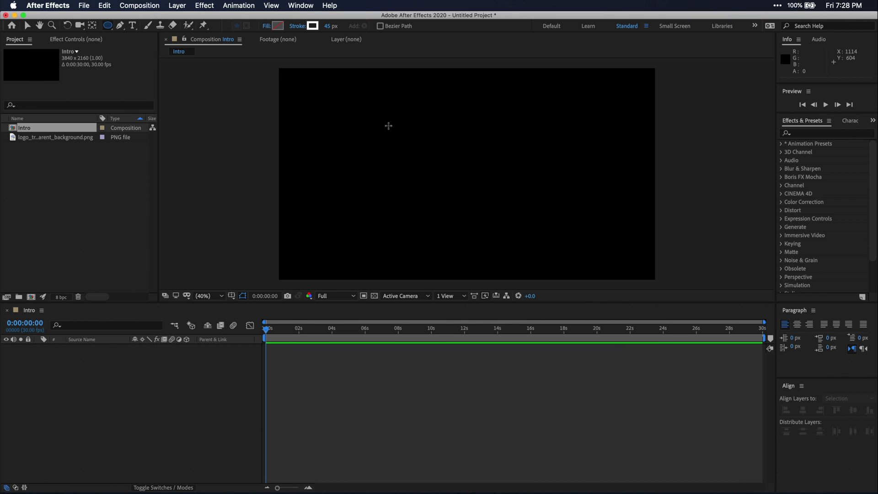
pyautogui.moveTo(391, 120)
pyautogui.mouseDown()
pyautogui.moveTo(495, 190)
pyautogui.moveTo(522, 236)
pyautogui.mouseUp()
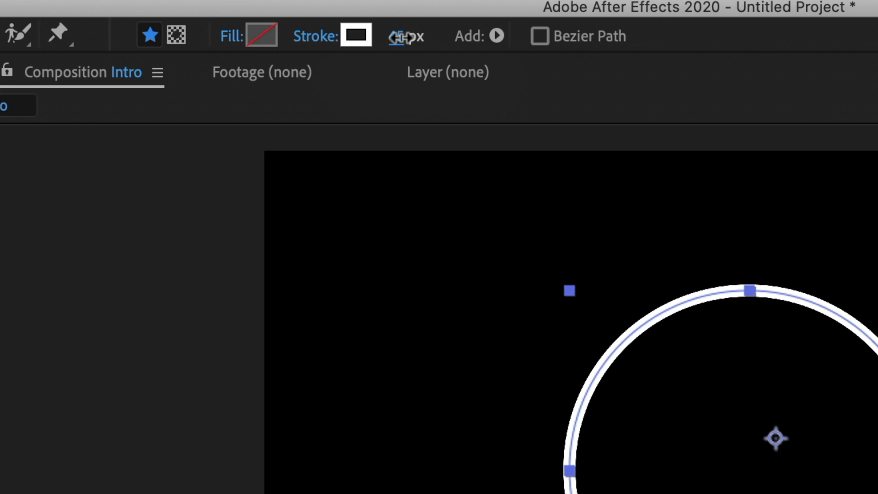
pyautogui.moveTo(329, 26); pyautogui.dragTo(334, 26)
pyautogui.moveTo(414, 37); pyautogui.dragTo(418, 36)
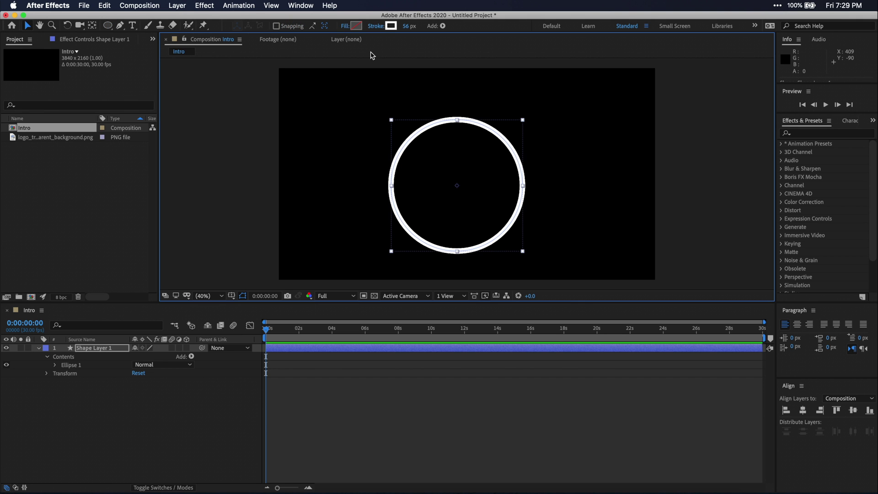
# Step: Centre the circle horizontally and vertically in the frame
pyautogui.click(803, 409)
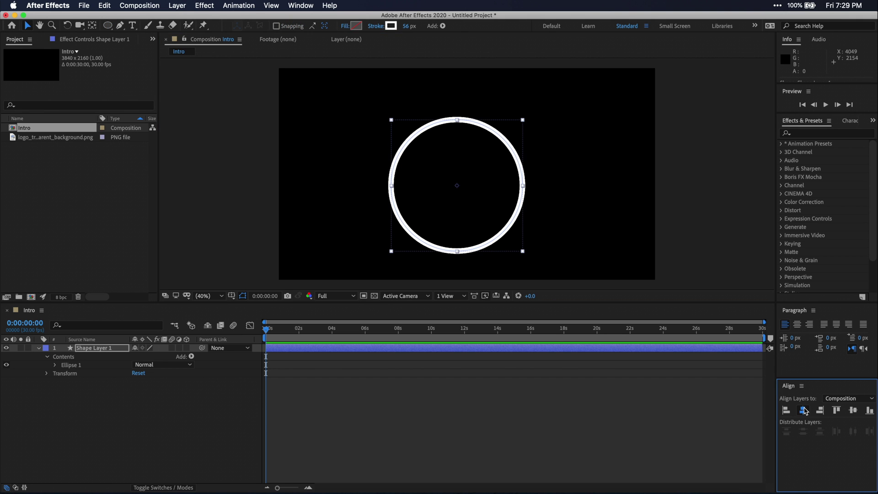
pyautogui.click(853, 410)
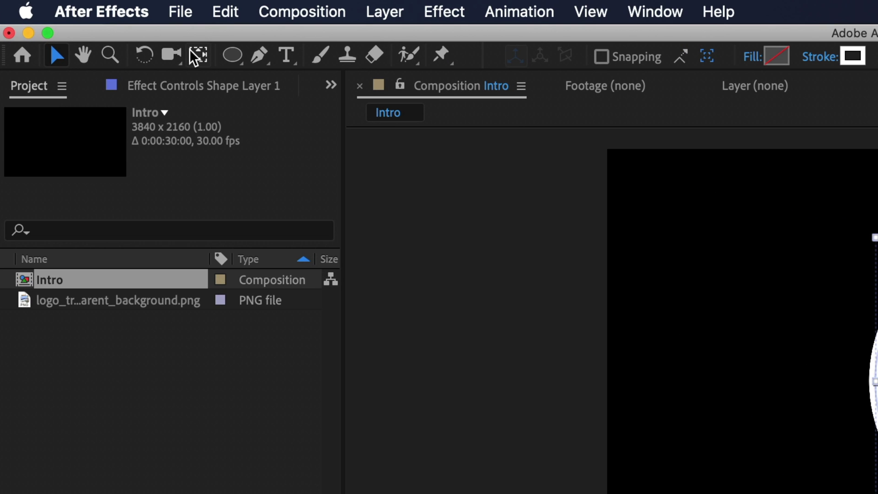
pyautogui.click(195, 55)
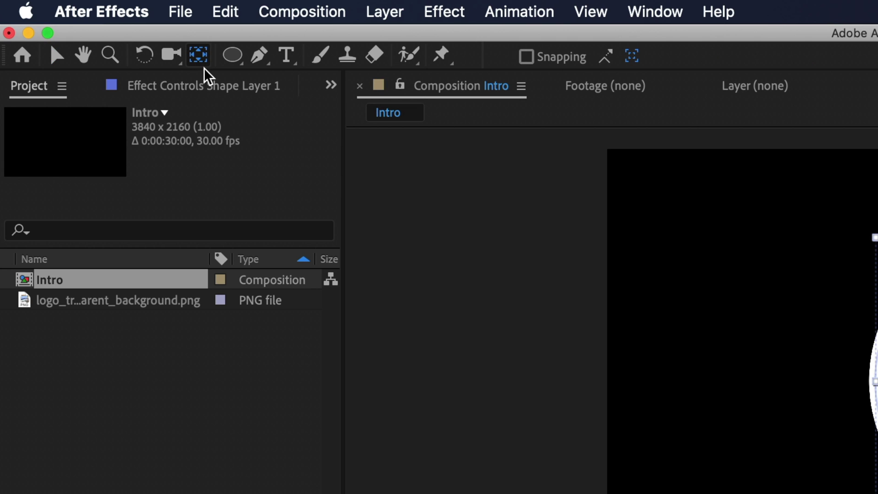
# Step: Add Trim Paths to Shape Layer 1's circle
pyautogui.press('v')
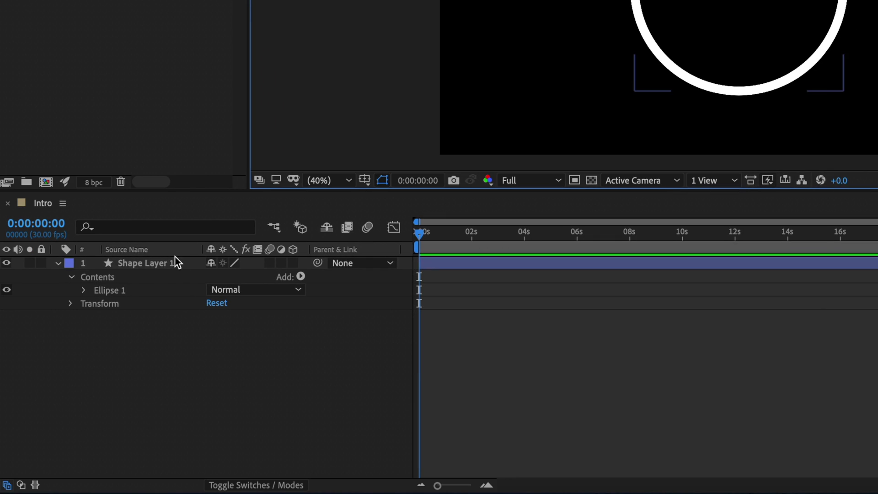
pyautogui.click(174, 259)
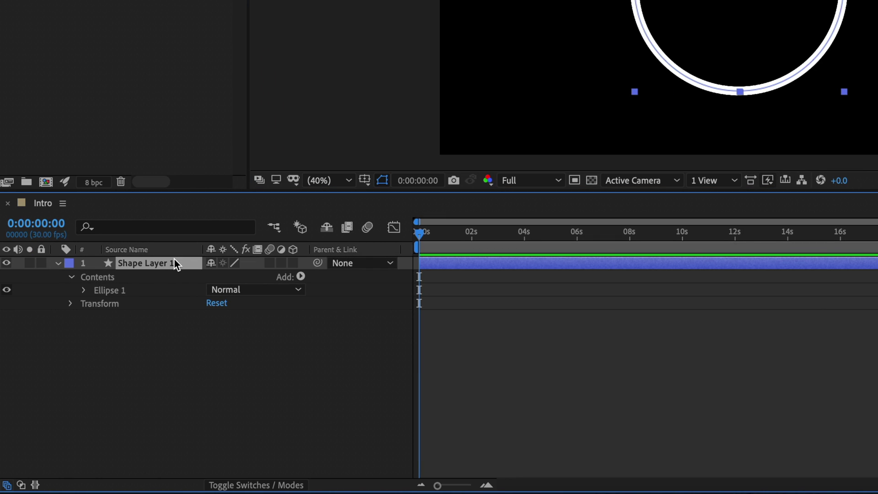
pyautogui.click(301, 277)
pyautogui.click(347, 420)
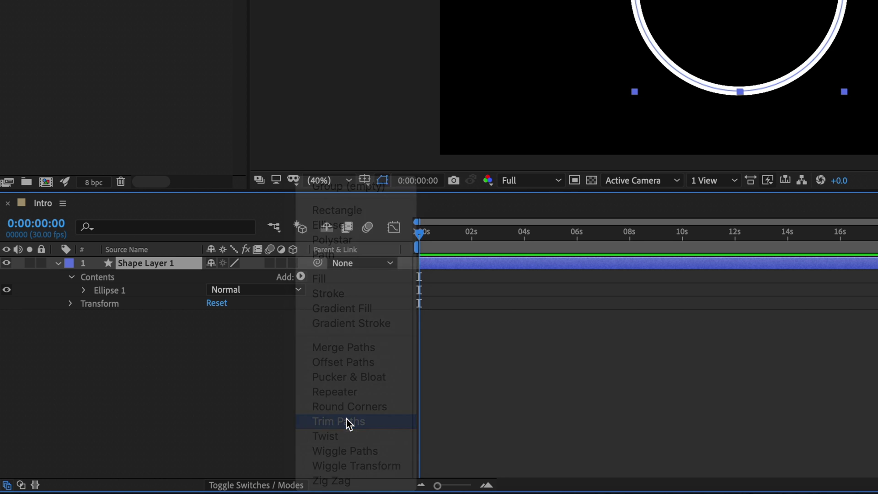
pyautogui.click(84, 304)
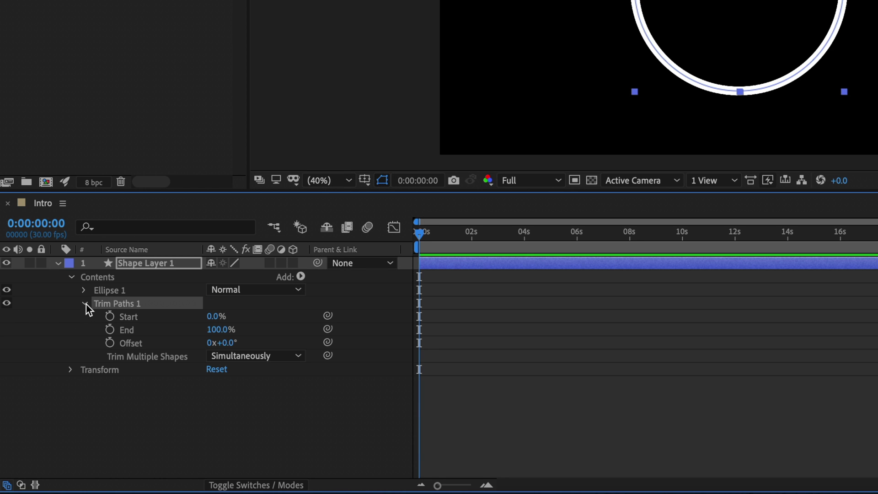
# Step: Keyframe trim Start from 0% at 0:25 to 100% at 1:17
pyautogui.moveTo(419, 233); pyautogui.dragTo(444, 233)
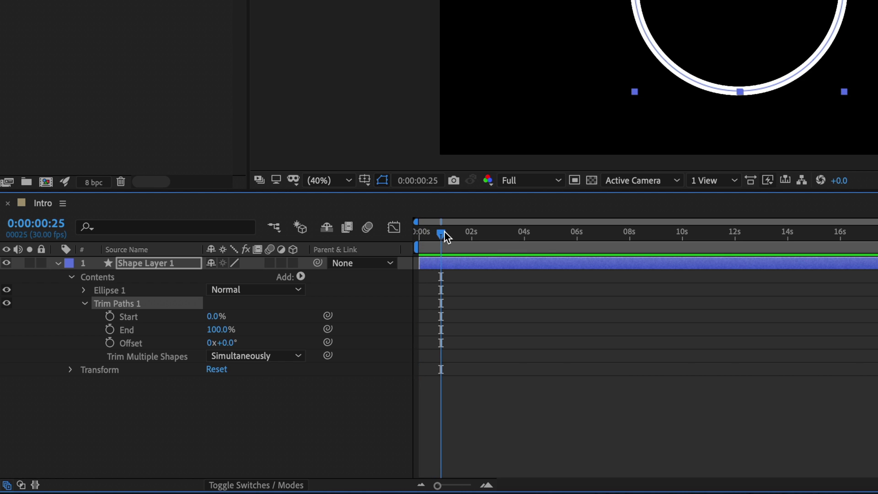
pyautogui.click(111, 317)
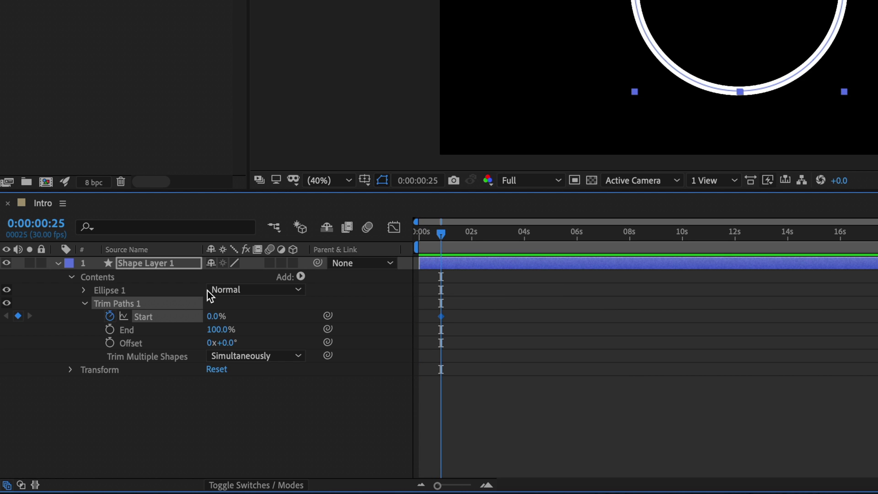
pyautogui.moveTo(439, 234); pyautogui.dragTo(460, 233)
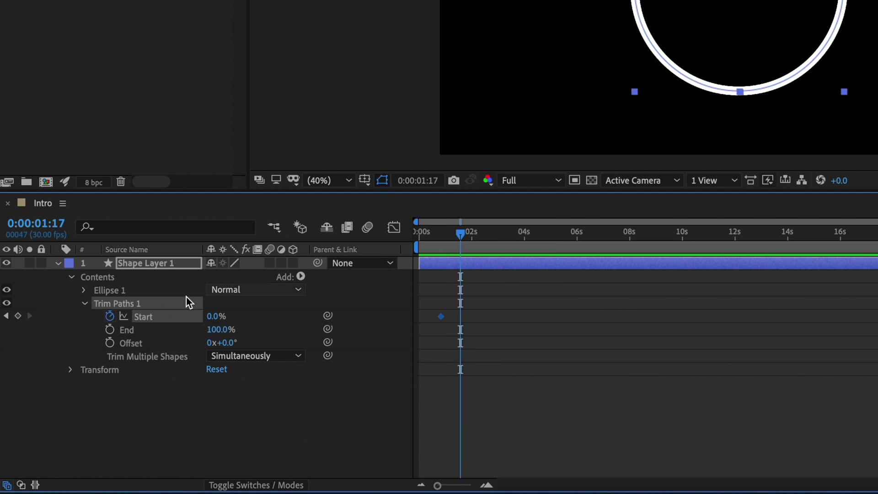
pyautogui.click(216, 316)
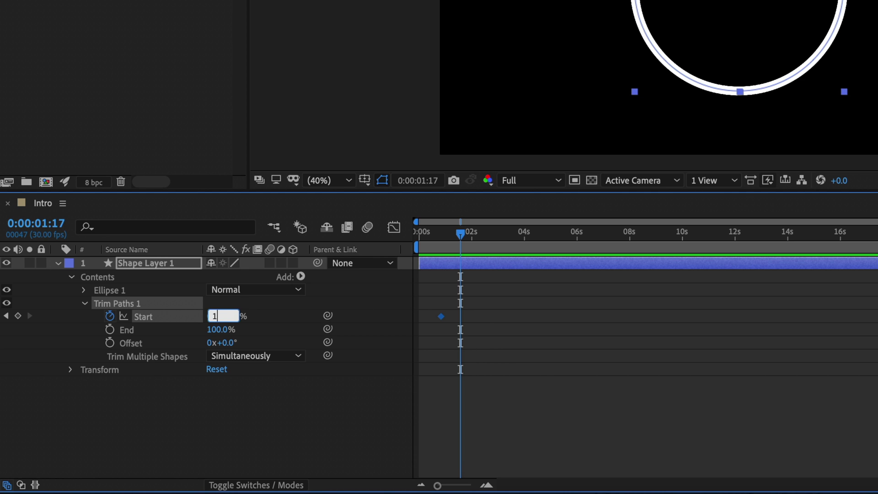
pyautogui.press('Return')
# Step: Keyframe trim End from 0% at 1:00 to 100% at 1:22, then preview
pyautogui.press('=')
pyautogui.click(514, 238)
pyautogui.press('=')
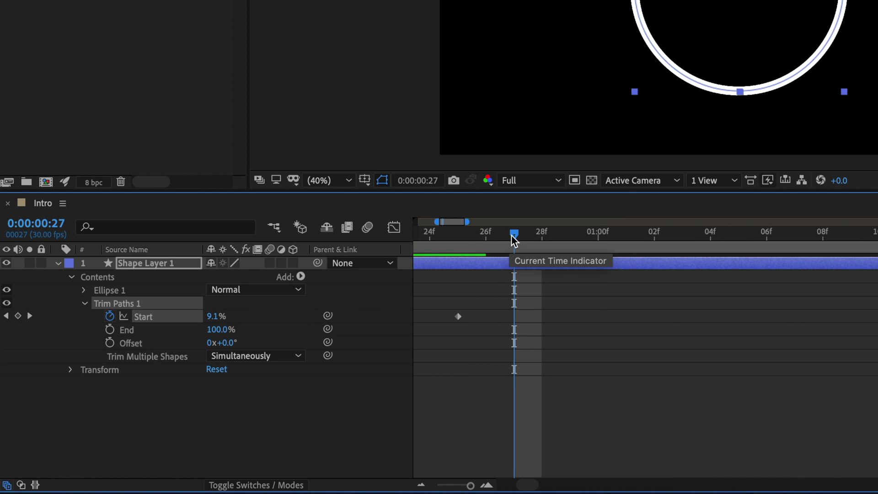
pyautogui.moveTo(514, 238); pyautogui.dragTo(587, 243)
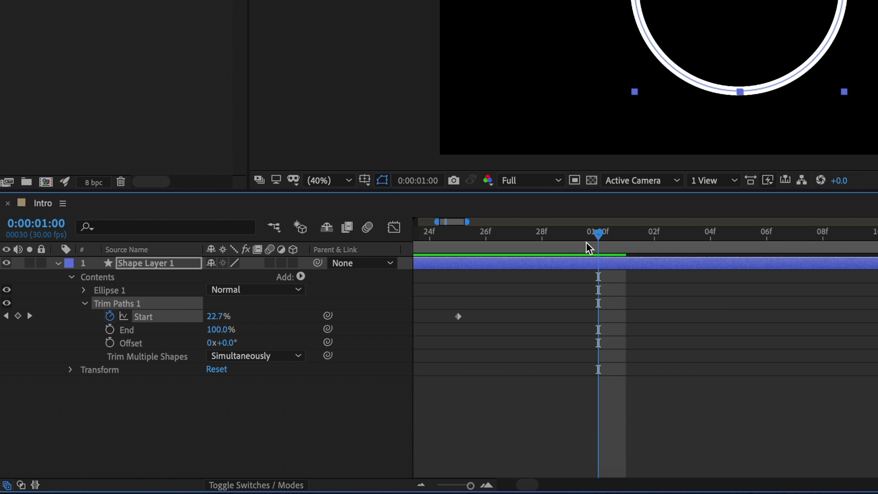
pyautogui.click(110, 329)
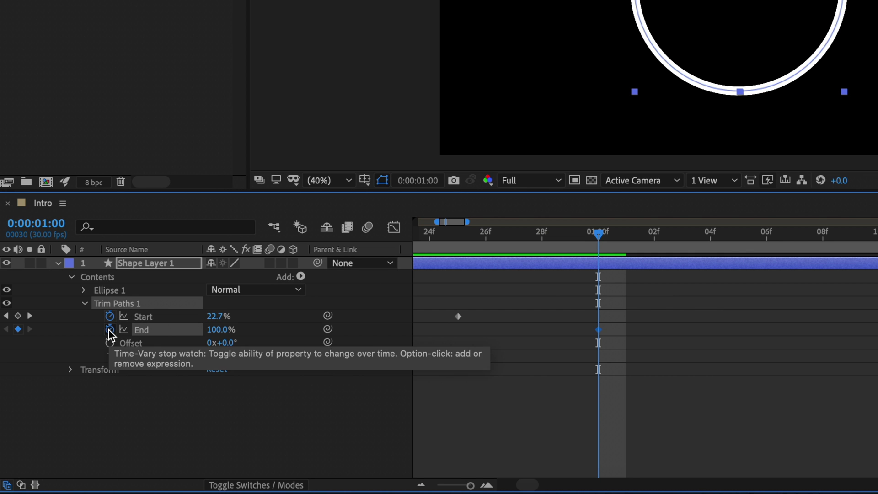
pyautogui.click(221, 330)
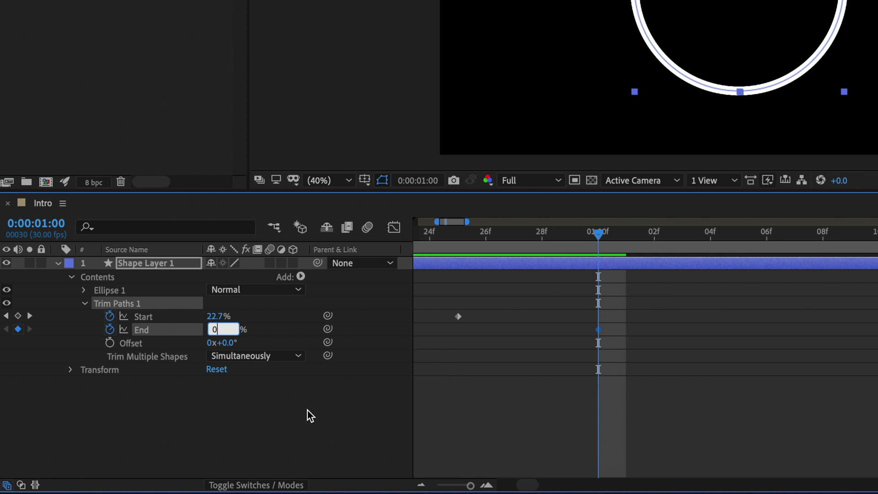
pyautogui.press('Return')
pyautogui.moveTo(594, 236); pyautogui.dragTo(877, 246)
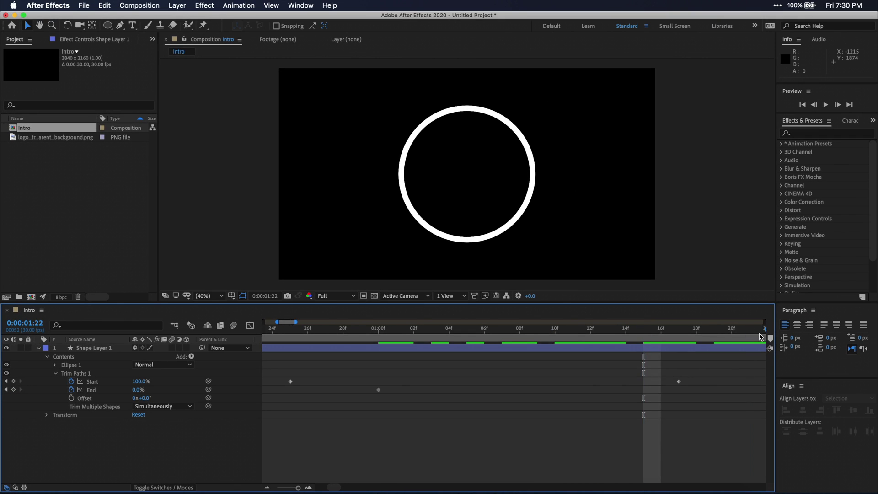
pyautogui.press('-')
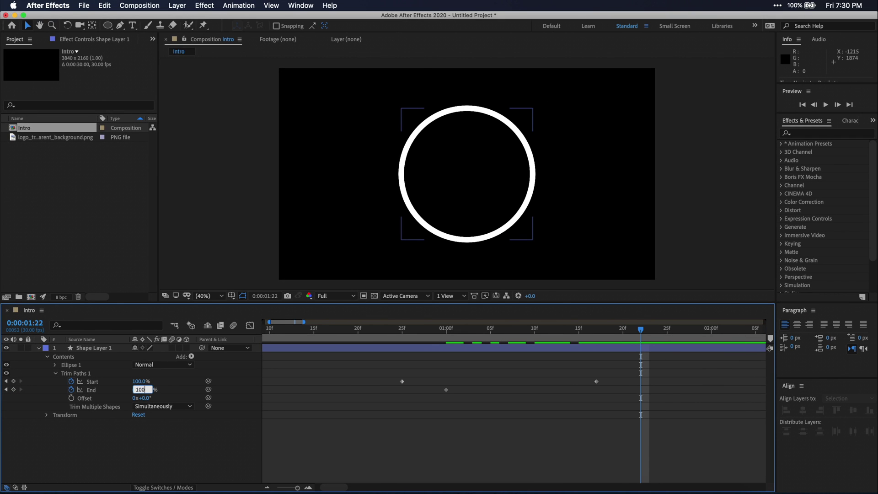
pyautogui.press('Return')
pyautogui.click(346, 327)
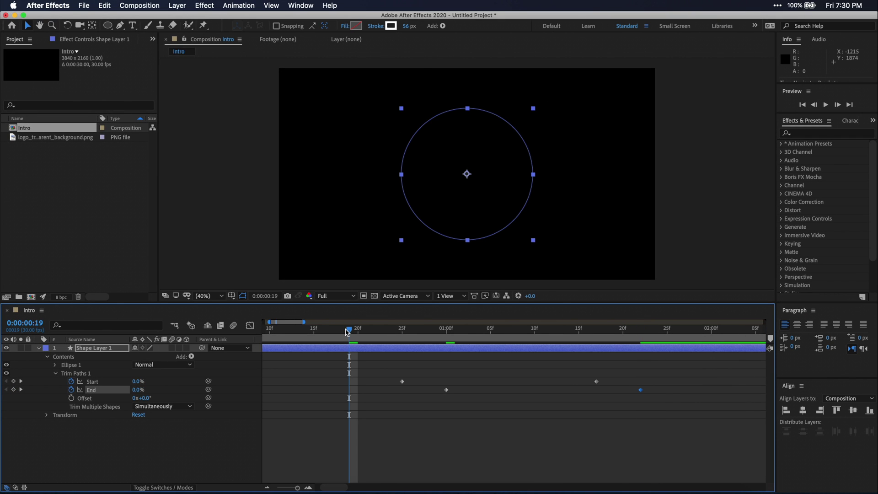
pyautogui.press('space')
pyautogui.press('space')
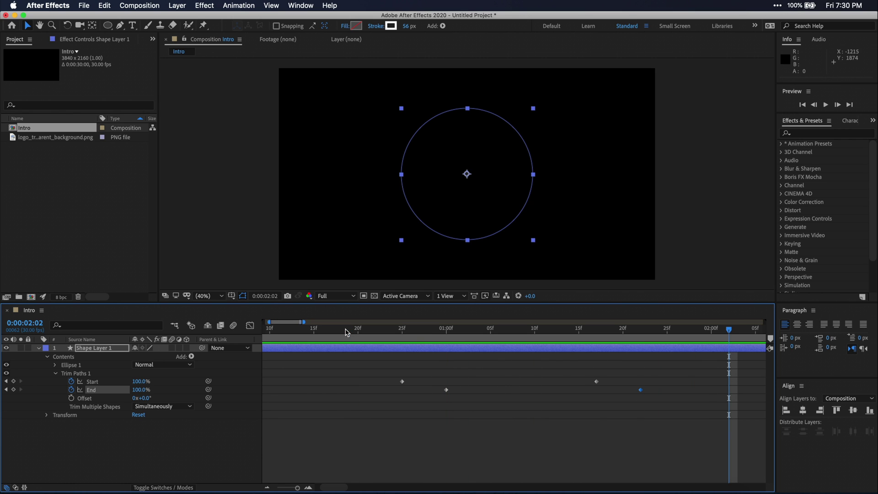
# Step: Apply easing to all the trim Start and End keyframes
pyautogui.moveTo(399, 404); pyautogui.dragTo(611, 367)
pyautogui.rightClick(641, 390)
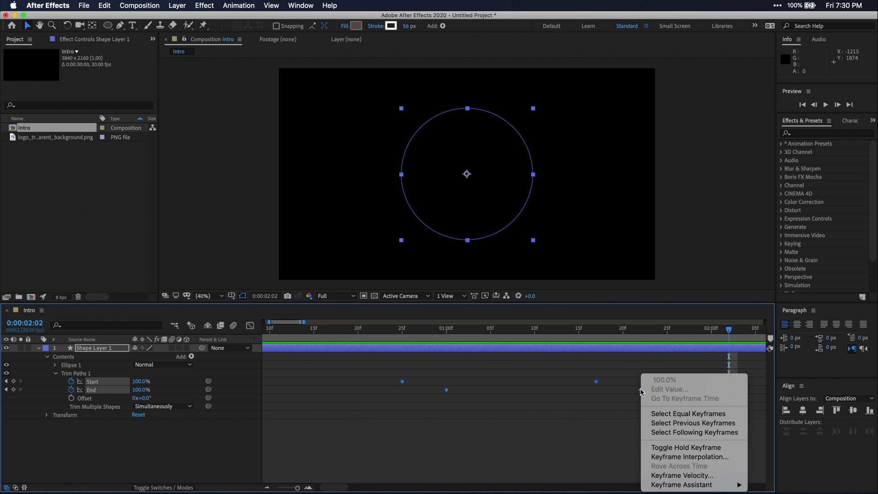
pyautogui.moveTo(673, 486)
pyautogui.click(595, 431)
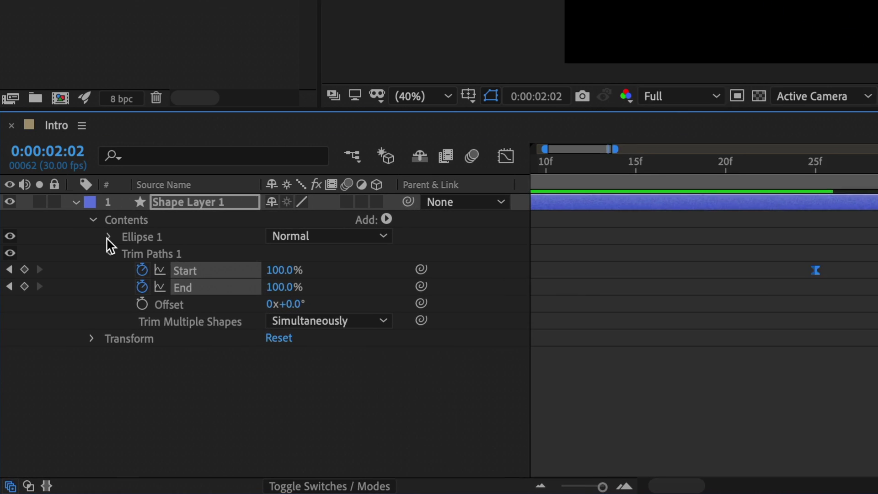
# Step: Give the circle's stroke rounded line caps
pyautogui.click(108, 236)
pyautogui.click(125, 268)
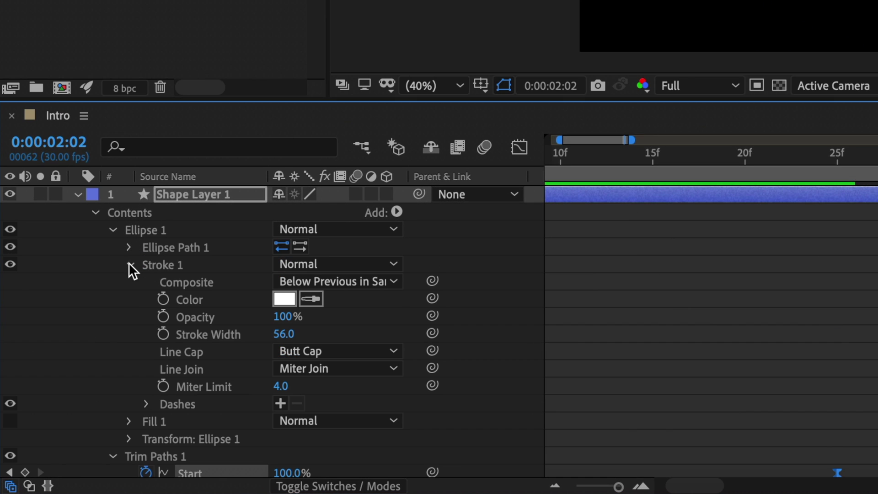
pyautogui.click(276, 351)
pyautogui.click(377, 389)
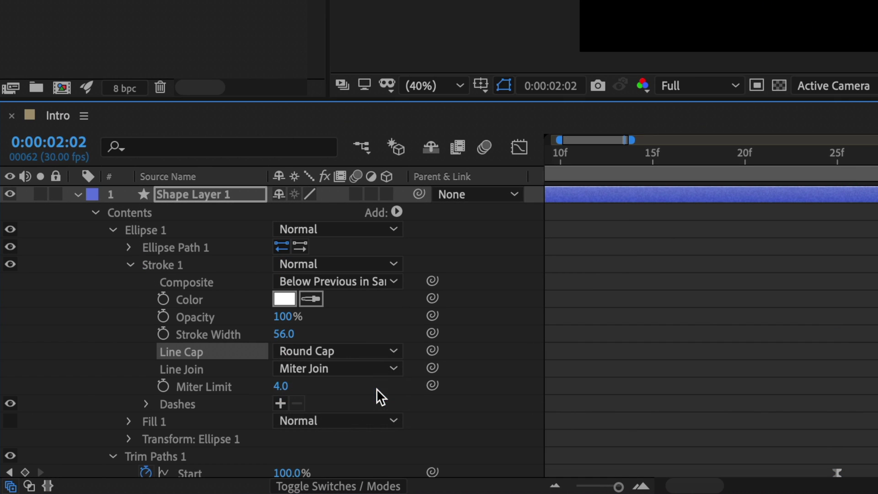
pyautogui.click(95, 213)
# Step: Duplicate the circle, rotate Shape Layer 2 to 180°, and preview the animation
pyautogui.hotkey('ctrl', 'd')
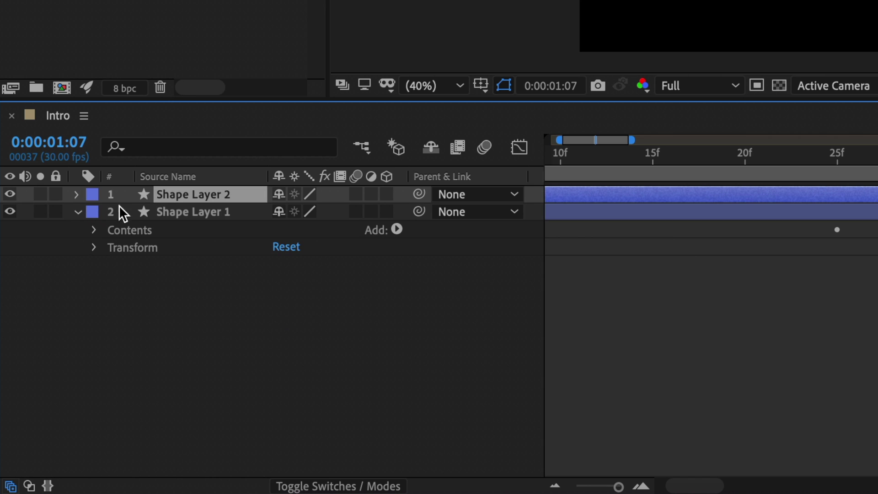
pyautogui.press('r')
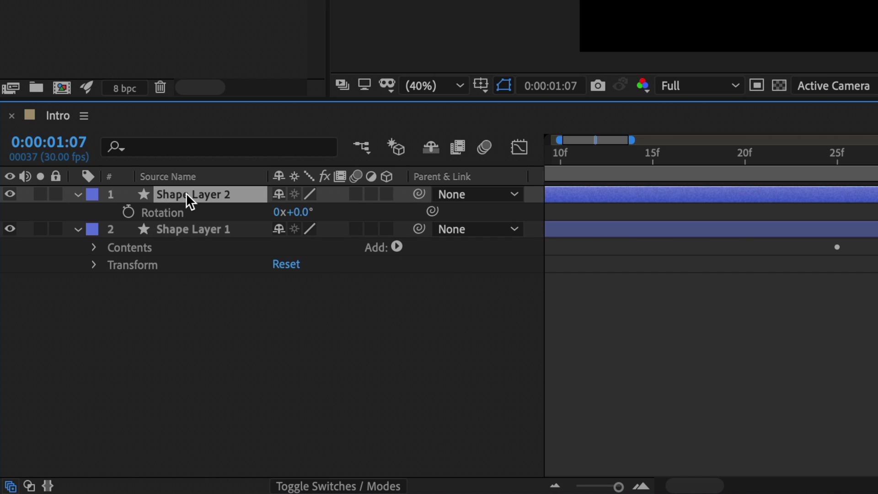
pyautogui.click(297, 212)
pyautogui.press('Return')
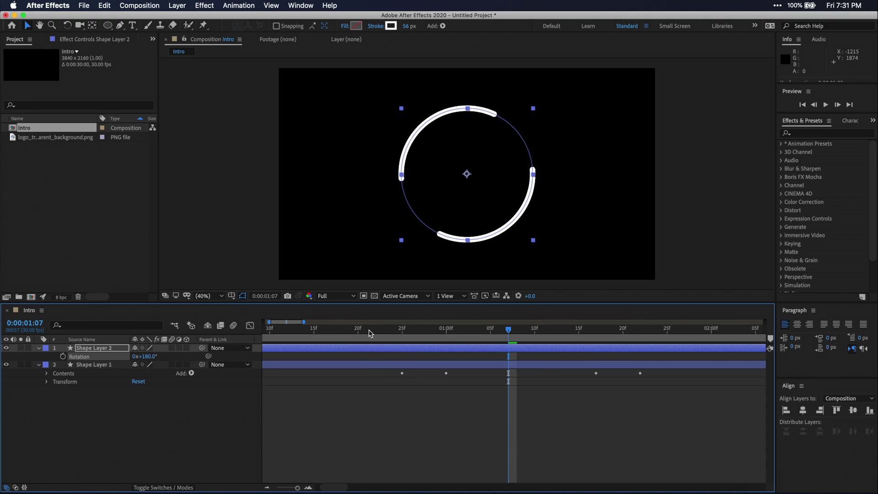
pyautogui.click(369, 330)
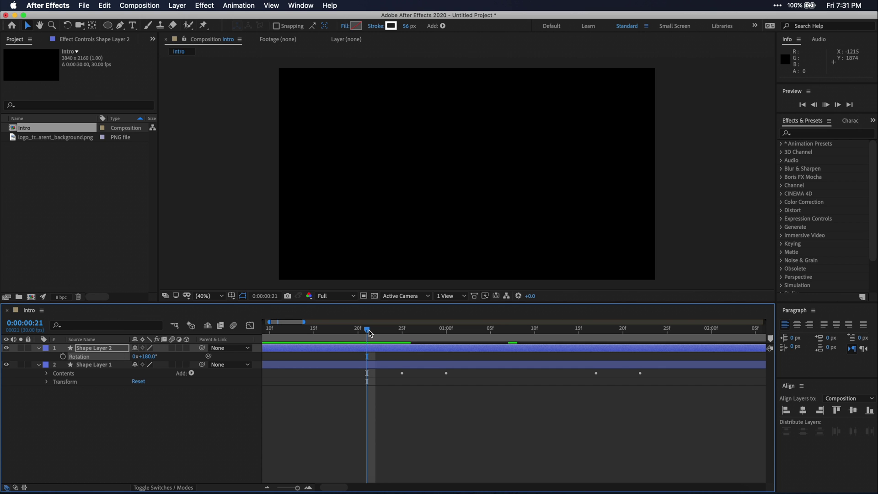
pyautogui.press('space')
pyautogui.press('space')
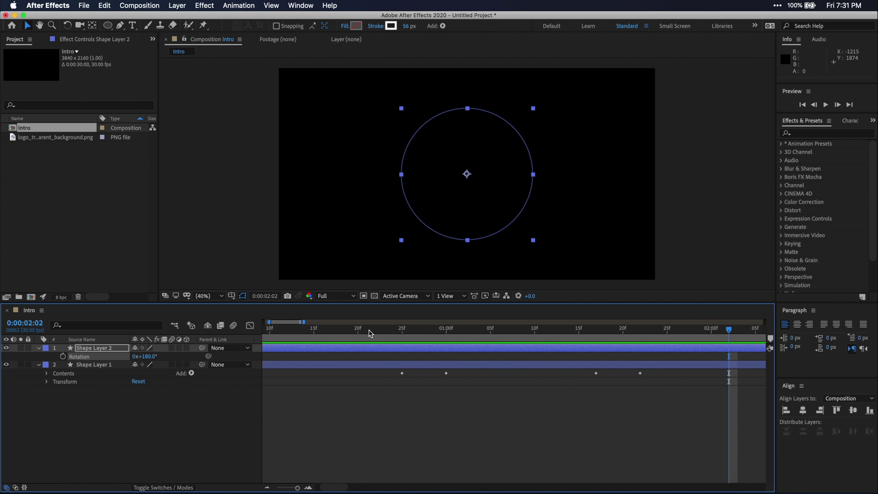
pyautogui.hotkey('ctrl', 'd')
# Step: Scale Shape Layer 3 to 80% and thin its stroke to 27 px
pyautogui.press('s')
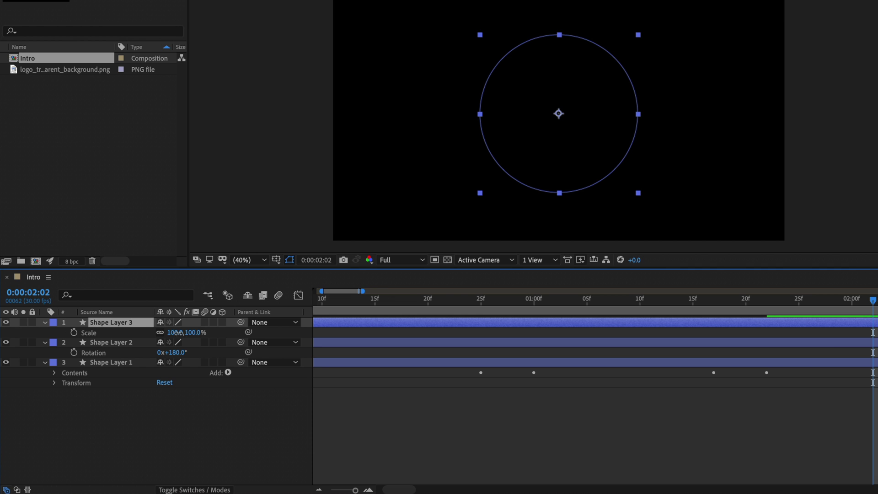
pyautogui.moveTo(177, 333); pyautogui.dragTo(169, 332)
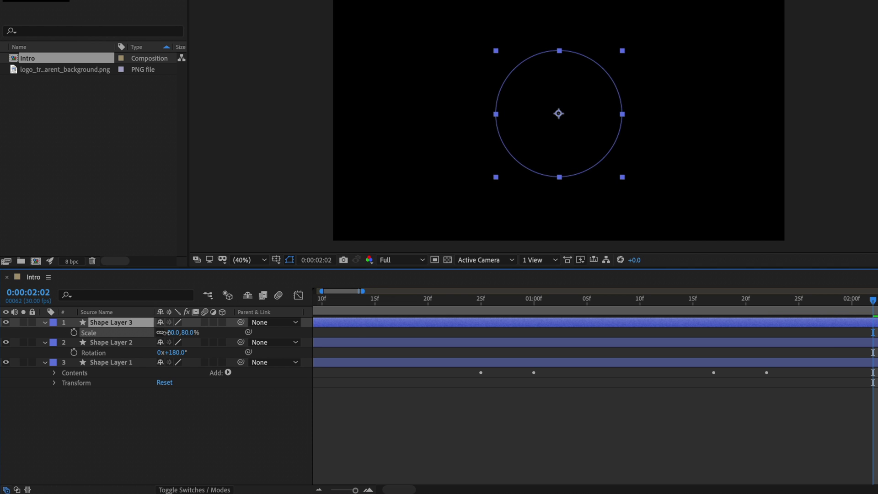
pyautogui.click(589, 295)
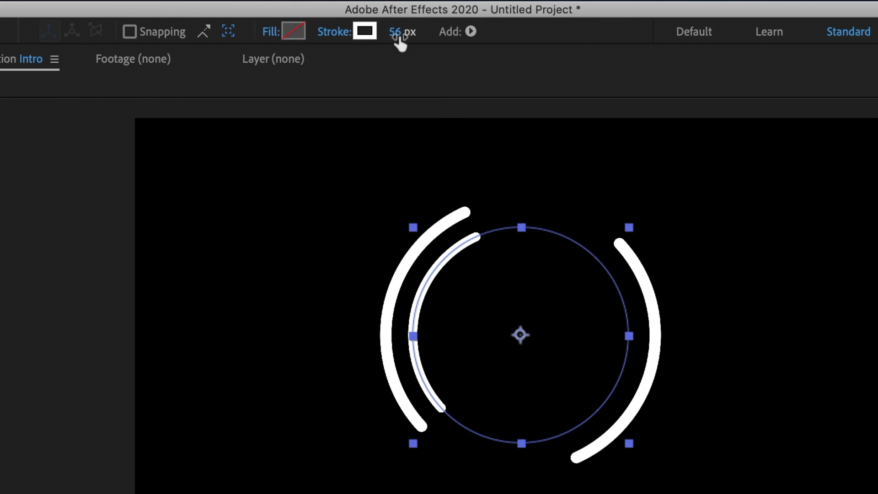
pyautogui.moveTo(401, 41); pyautogui.dragTo(368, 39)
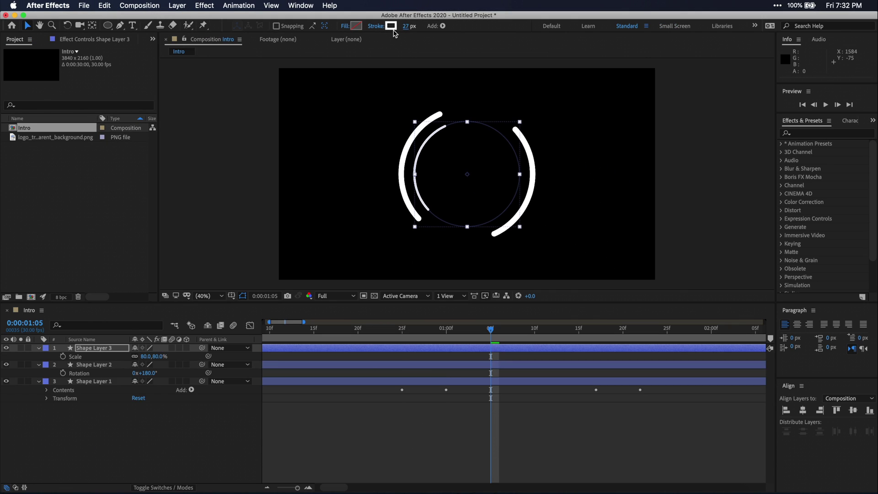
# Step: Shift Shape Layer 3's trim keyframes, moving both End keyframes earlier
pyautogui.press('u')
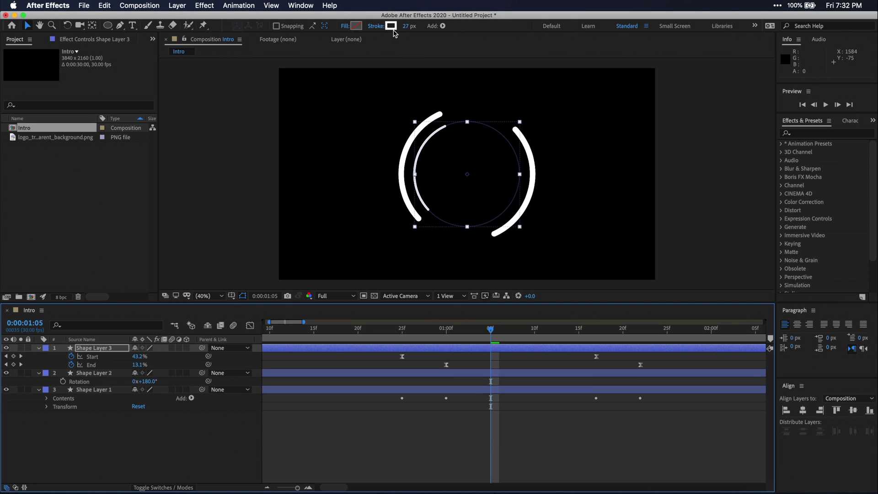
pyautogui.moveTo(390, 355); pyautogui.dragTo(670, 366)
pyautogui.click(681, 366)
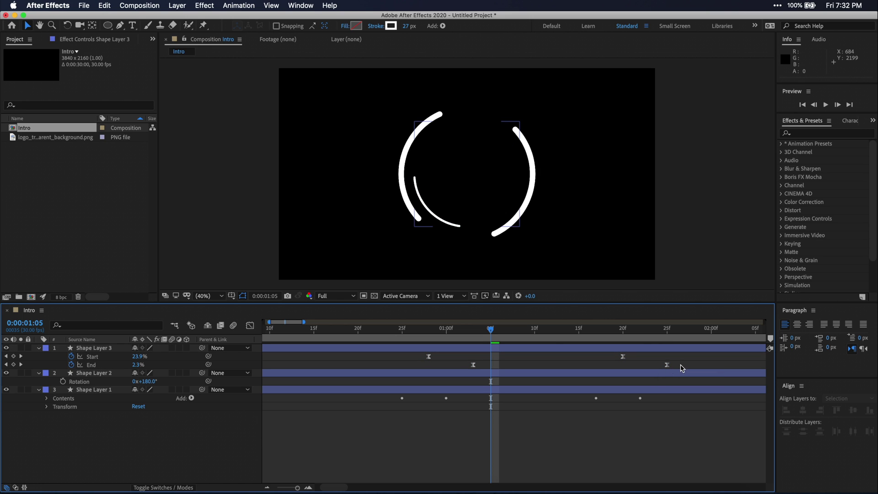
pyautogui.moveTo(474, 365); pyautogui.dragTo(457, 366)
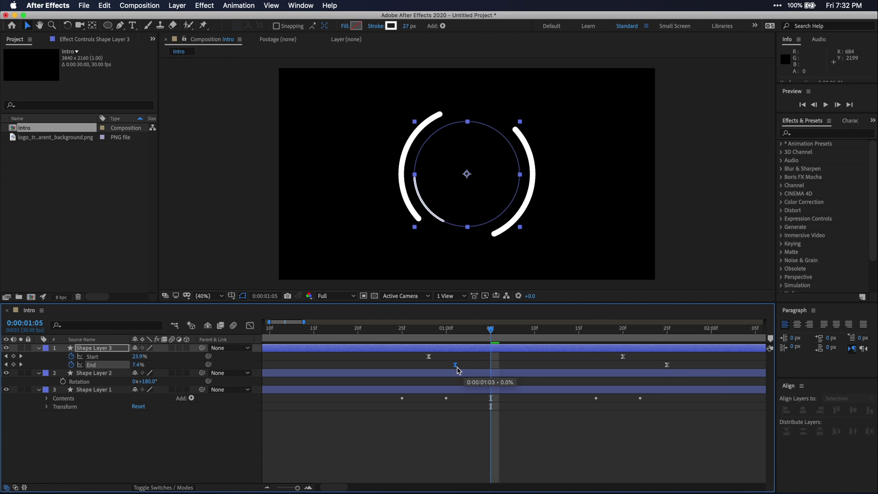
pyautogui.moveTo(666, 365); pyautogui.dragTo(653, 369)
# Step: Duplicate it as Shape Layer 4 at about 122% scale with offset trim keyframes
pyautogui.hotkey('ctrl', 'd')
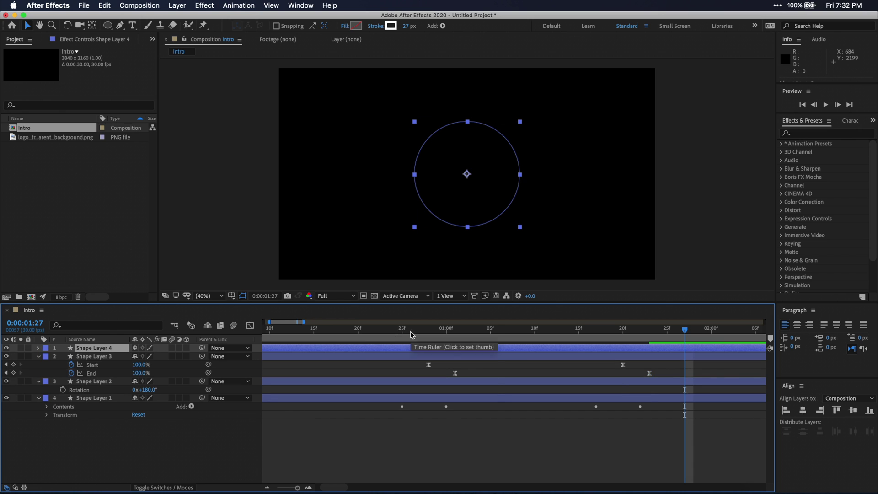
pyautogui.press('s')
pyautogui.moveTo(148, 356); pyautogui.dragTo(163, 356)
pyautogui.click(394, 55)
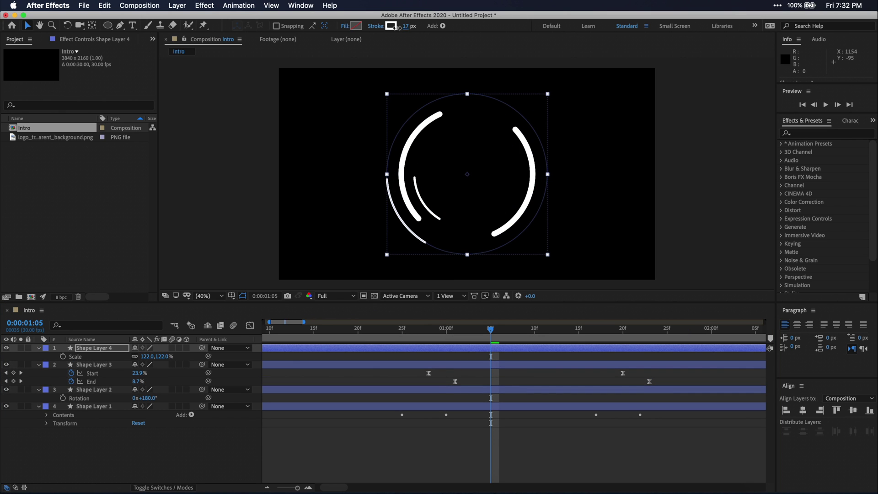
pyautogui.press('u')
pyautogui.moveTo(659, 368)
pyautogui.mouseDown()
pyautogui.moveTo(409, 353)
pyautogui.moveTo(464, 365)
pyautogui.moveTo(670, 364)
pyautogui.mouseUp()
pyautogui.click(439, 361)
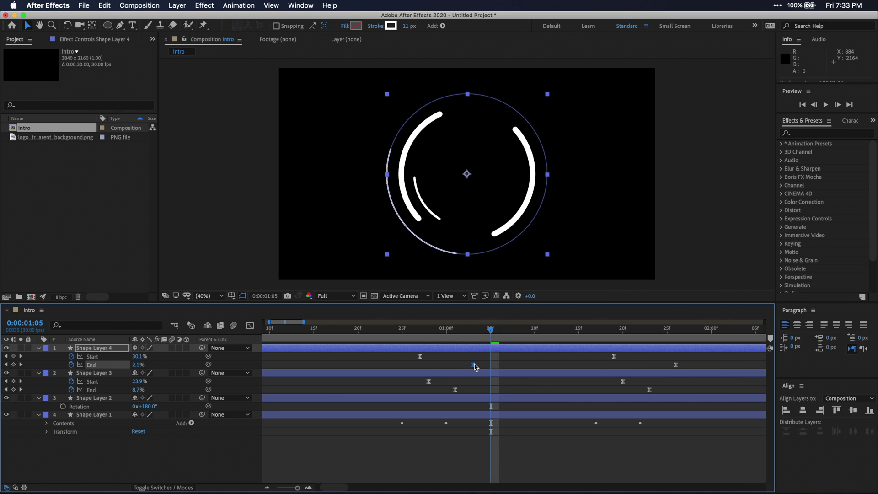
pyautogui.moveTo(465, 365); pyautogui.dragTo(474, 366)
# Step: Preview the rings from frame 25 and select all four shape layers
pyautogui.click(400, 337)
pyautogui.press('space')
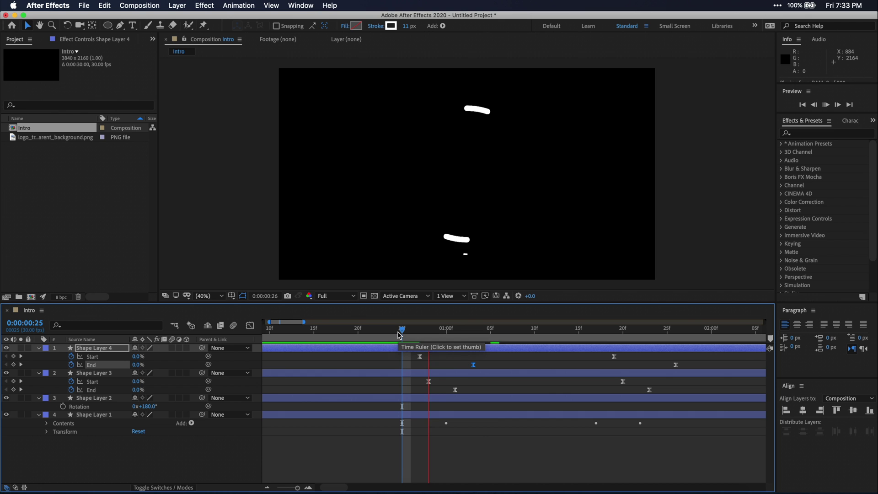
pyautogui.press('space')
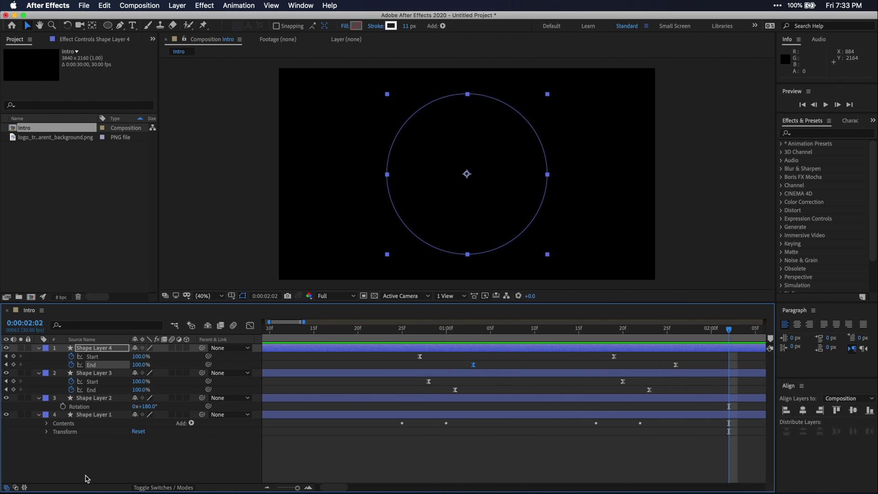
pyautogui.moveTo(87, 478); pyautogui.dragTo(88, 346)
# Step: Pre-compose the four ring layers as 'Circle Animation', moving all attributes
pyautogui.rightClick(90, 349)
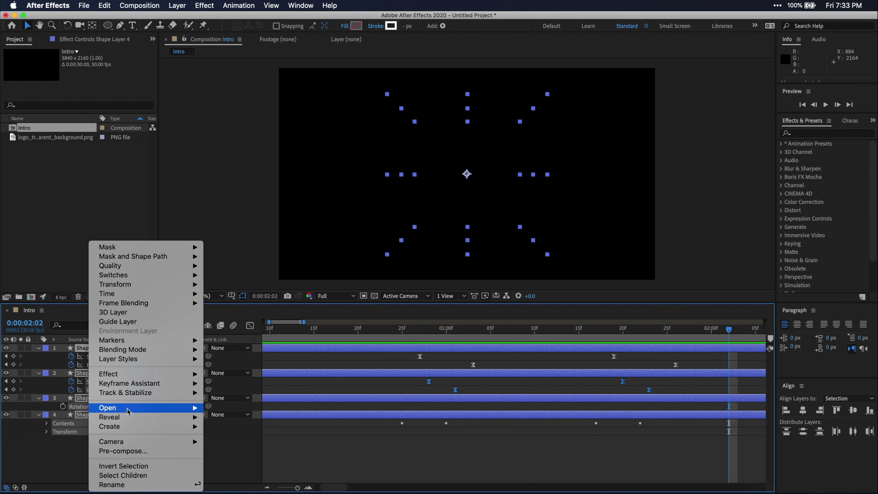
pyautogui.click(124, 451)
pyautogui.write('Circle Animation')
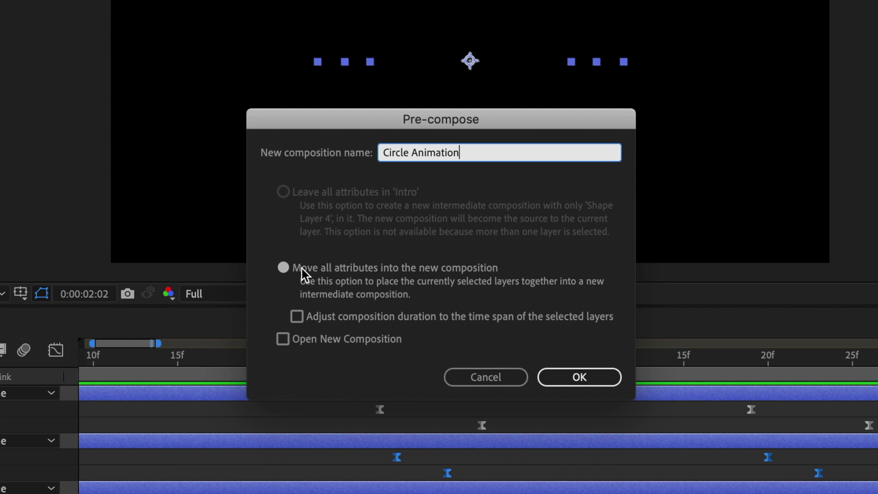
pyautogui.click(302, 268)
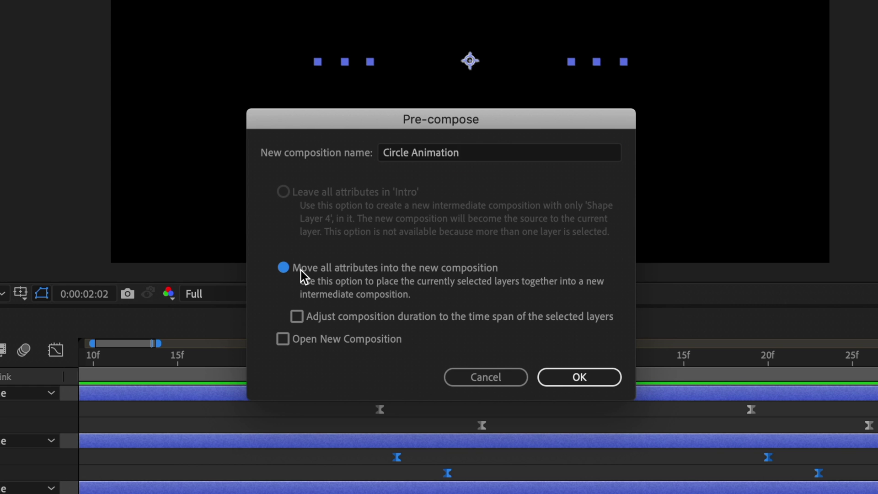
pyautogui.click(567, 372)
# Step: Create a new 500×500 composition named Logo with the aspect lock off
pyautogui.click(139, 5)
pyautogui.click(144, 20)
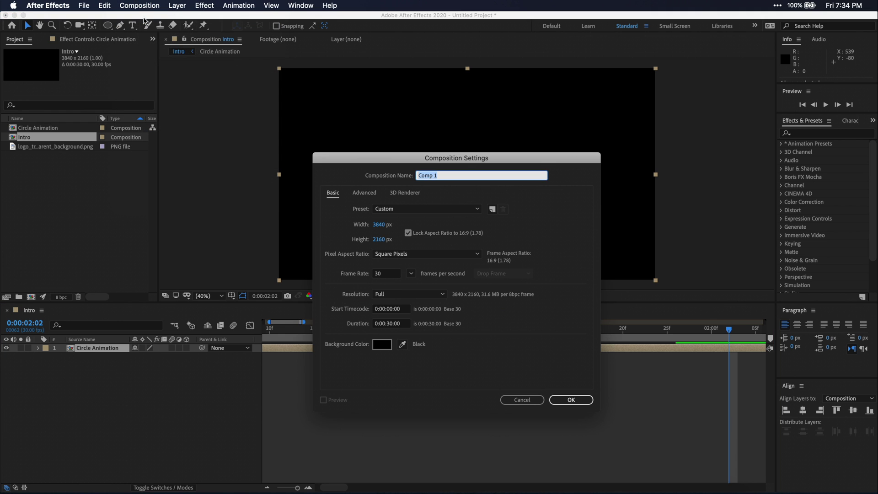
pyautogui.click(416, 234)
pyautogui.click(379, 225)
pyautogui.write('500')
pyautogui.press('Tab')
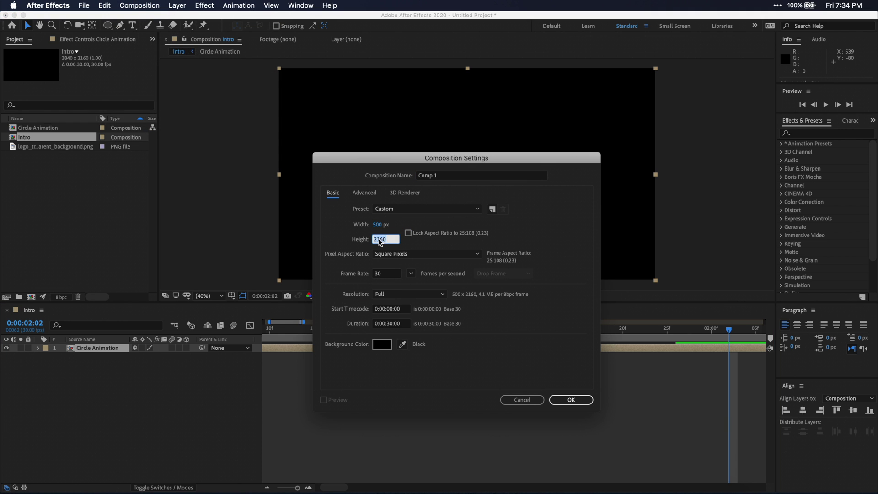
pyautogui.write('500')
pyautogui.click(445, 176)
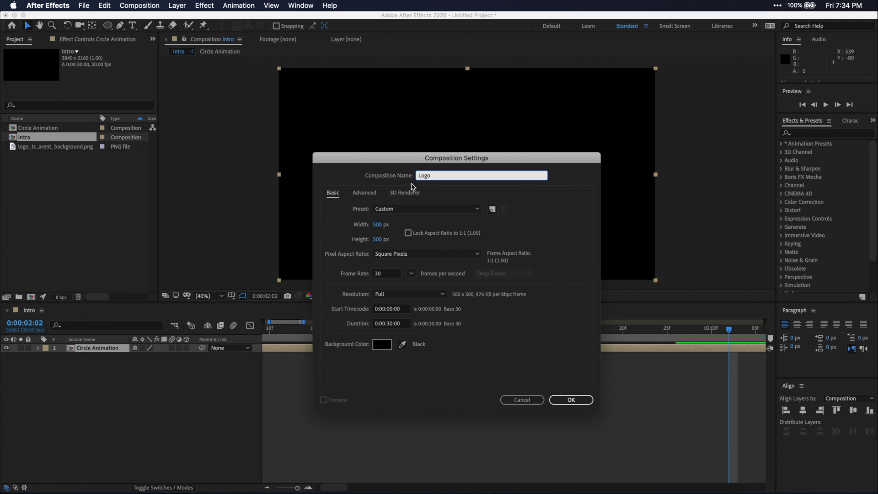
pyautogui.click(570, 400)
# Step: Draw a centred circle with a white fill in the Logo composition
pyautogui.doubleClick(51, 156)
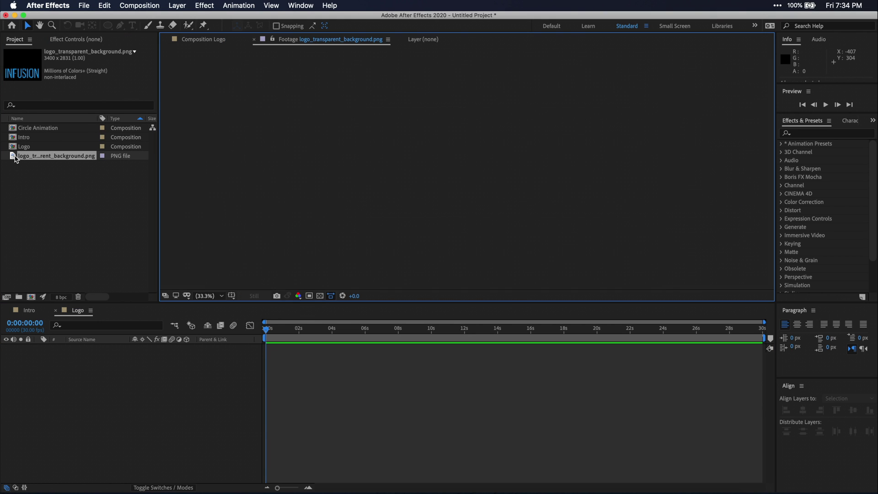
pyautogui.click(211, 40)
pyautogui.click(108, 26)
pyautogui.moveTo(377, 91); pyautogui.dragTo(580, 289)
pyautogui.press('v')
pyautogui.click(803, 410)
pyautogui.click(853, 411)
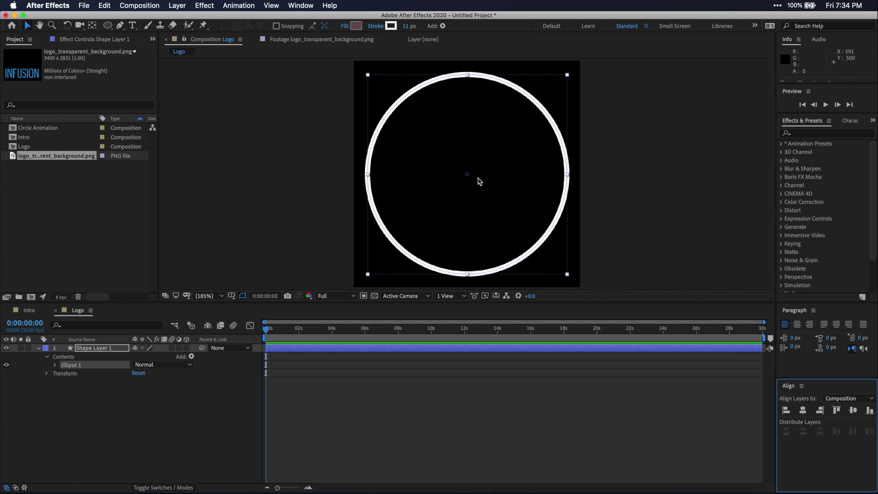
pyautogui.click(356, 25)
pyautogui.click(773, 250)
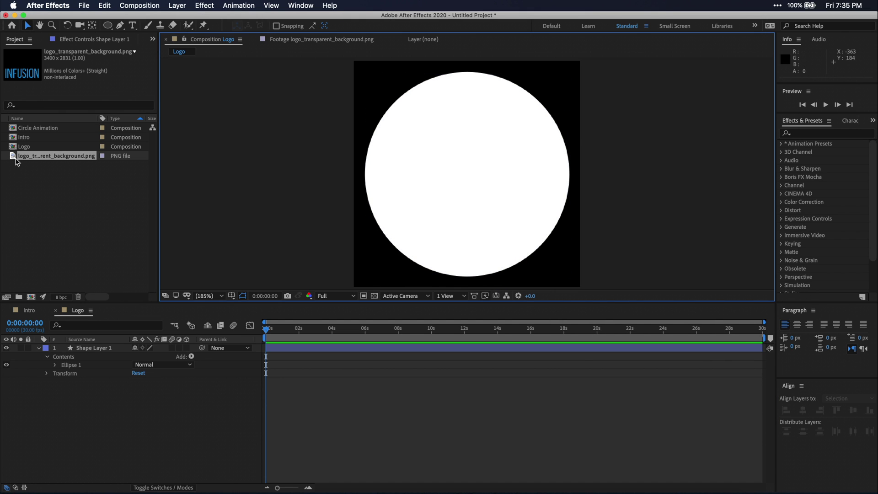
# Step: Add the logo image, scale it to 10%, and centre it on the disc
pyautogui.moveTo(16, 161); pyautogui.dragTo(469, 166)
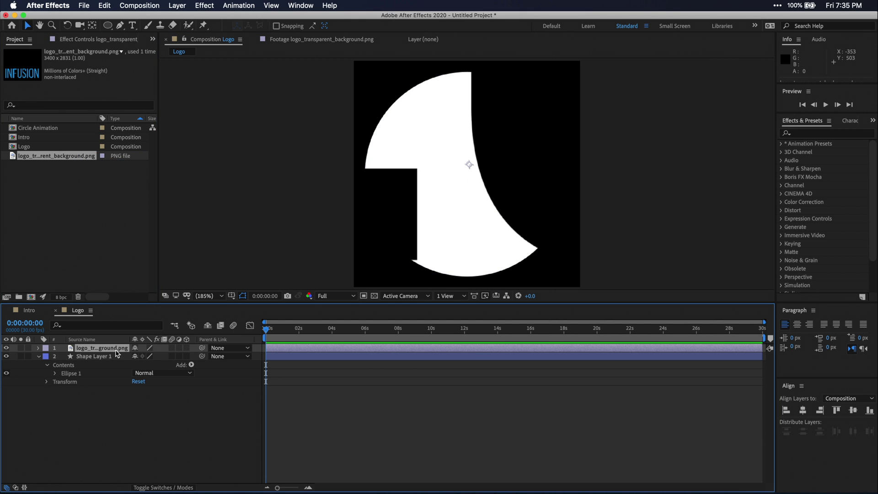
pyautogui.press('s')
pyautogui.moveTo(145, 356); pyautogui.dragTo(104, 361)
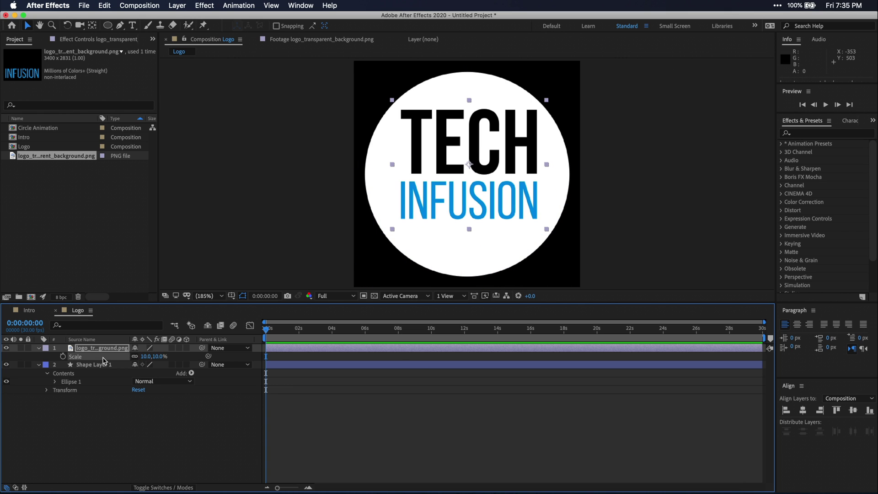
pyautogui.click(803, 410)
pyautogui.click(854, 410)
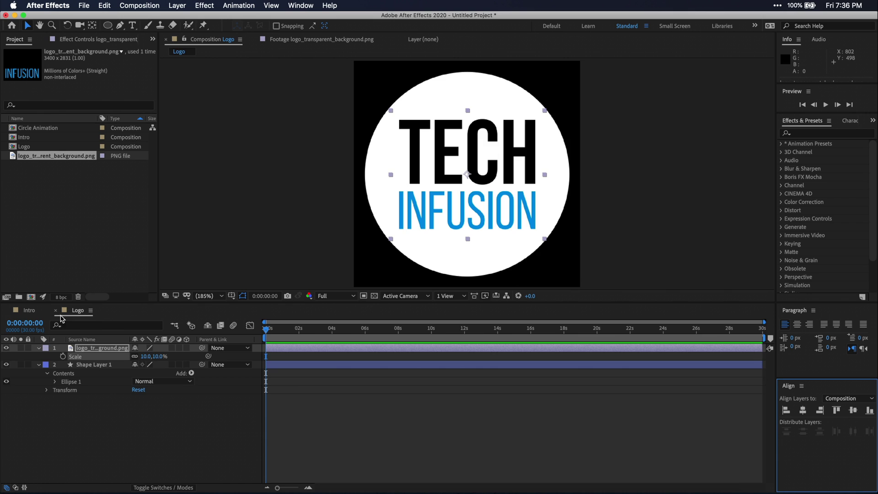
pyautogui.click(32, 311)
# Step: Place the Logo comp above Circle Animation in Intro at 199% scale; go to 1:24
pyautogui.press('space')
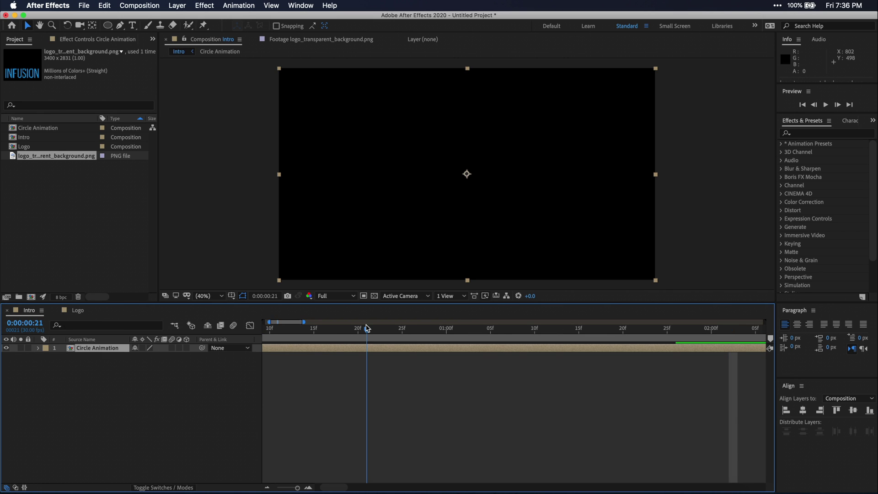
pyautogui.click(25, 147)
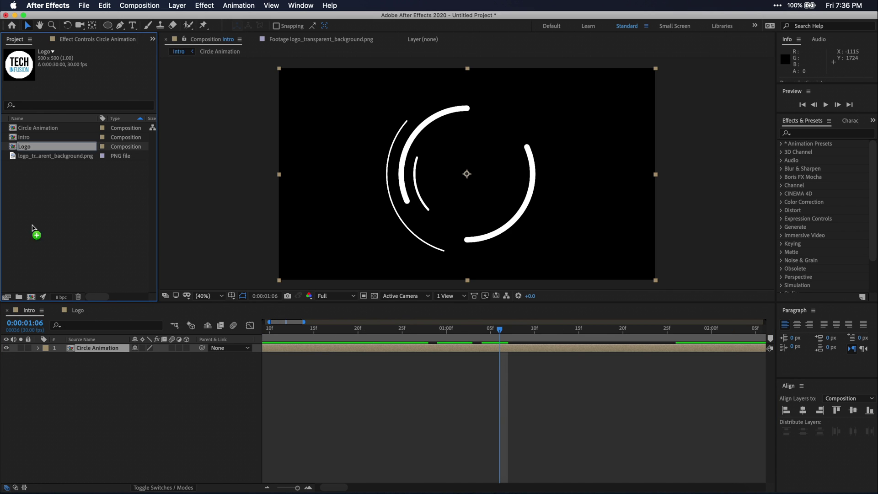
pyautogui.moveTo(32, 227); pyautogui.dragTo(73, 349)
pyautogui.press('s')
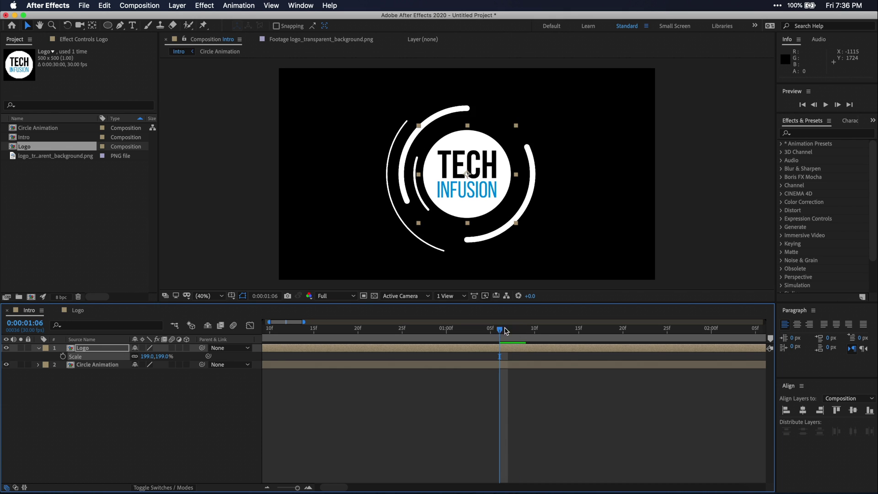
pyautogui.moveTo(501, 330); pyautogui.dragTo(659, 331)
pyautogui.press('-')
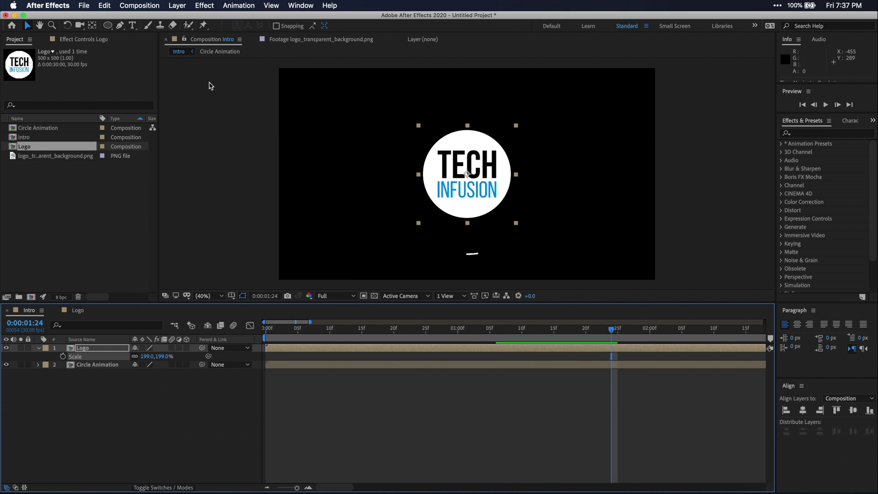
# Step: Draw a closed freeform mask with a curved top around the logo
pyautogui.click(120, 25)
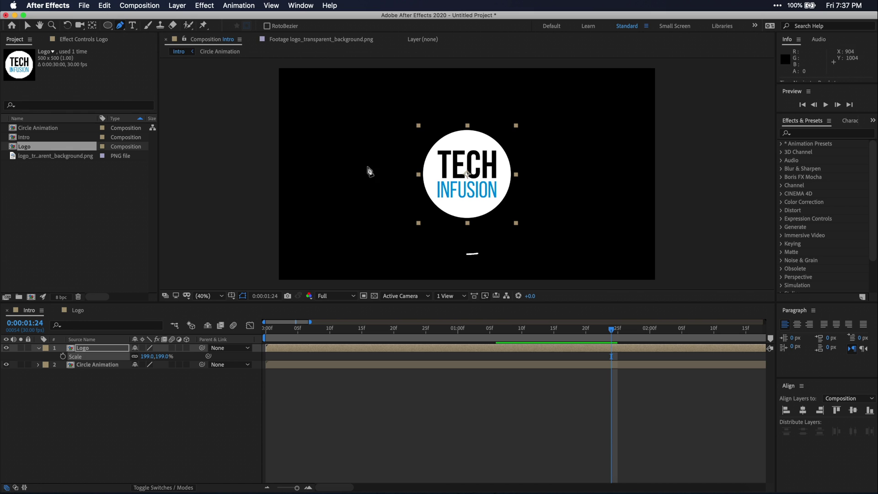
pyautogui.click(369, 256)
pyautogui.click(367, 130)
pyautogui.click(438, 137)
pyautogui.click(501, 134)
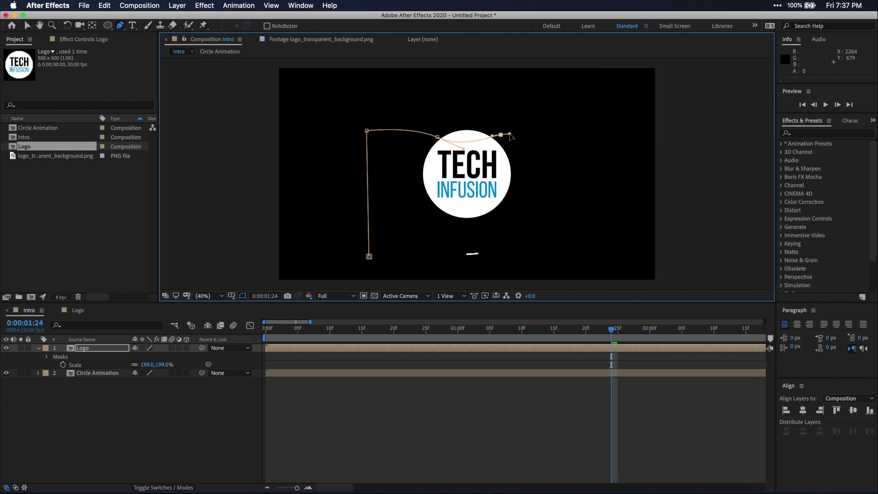
pyautogui.moveTo(528, 137); pyautogui.dragTo(543, 138)
pyautogui.click(537, 248)
pyautogui.click(369, 256)
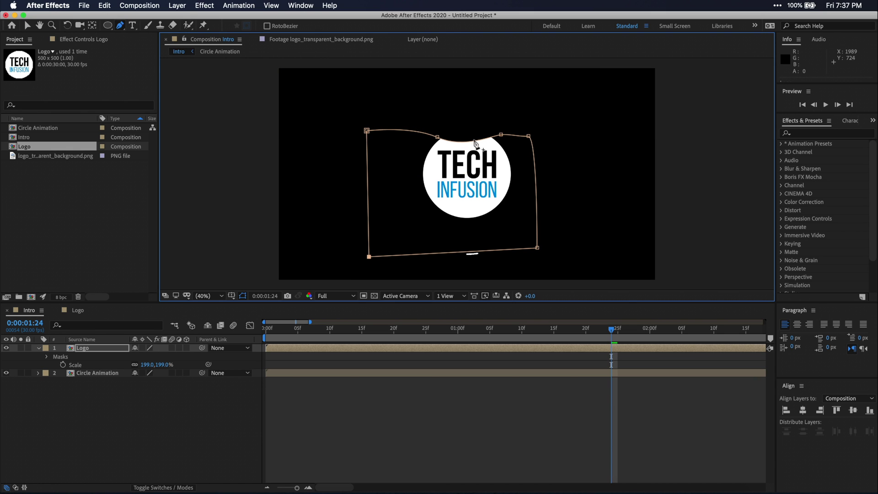
pyautogui.moveTo(438, 137); pyautogui.dragTo(454, 139)
pyautogui.press('v')
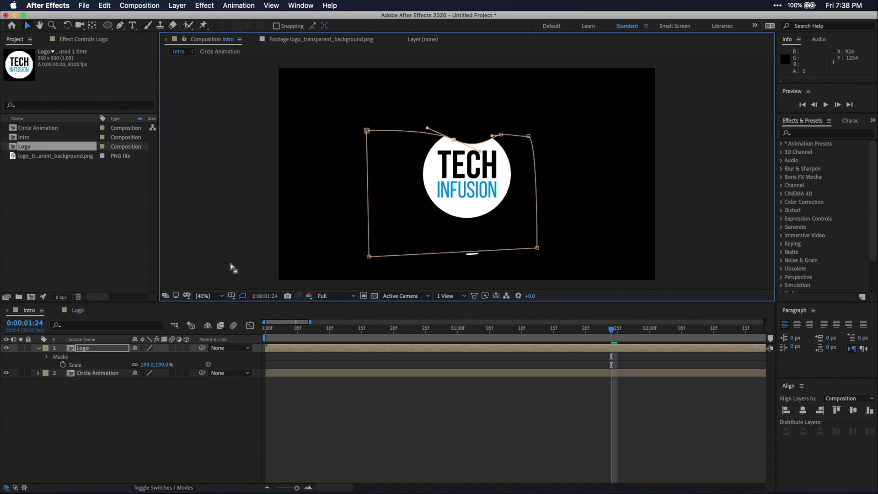
# Step: Move Mask 1's path up over the logo and keyframe Mask Path at 1:24
pyautogui.click(45, 358)
pyautogui.click(56, 365)
pyautogui.click(87, 374)
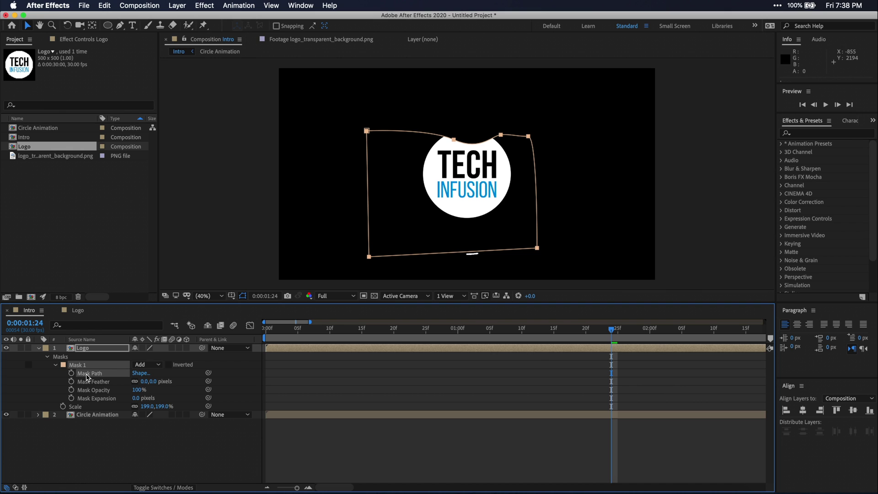
pyautogui.moveTo(371, 227); pyautogui.dragTo(378, 211)
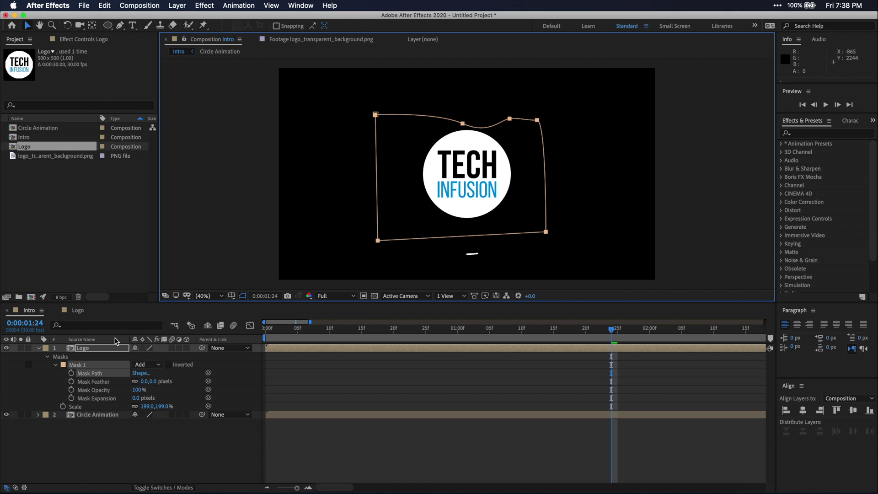
pyautogui.click(71, 373)
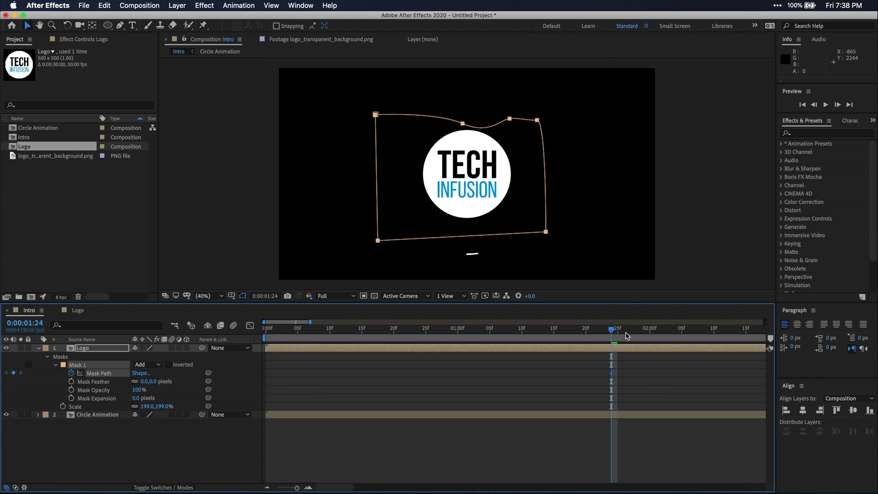
# Step: At 1:13, lower the mask's top points to hide the logo, then preview
pyautogui.moveTo(626, 336); pyautogui.dragTo(542, 332)
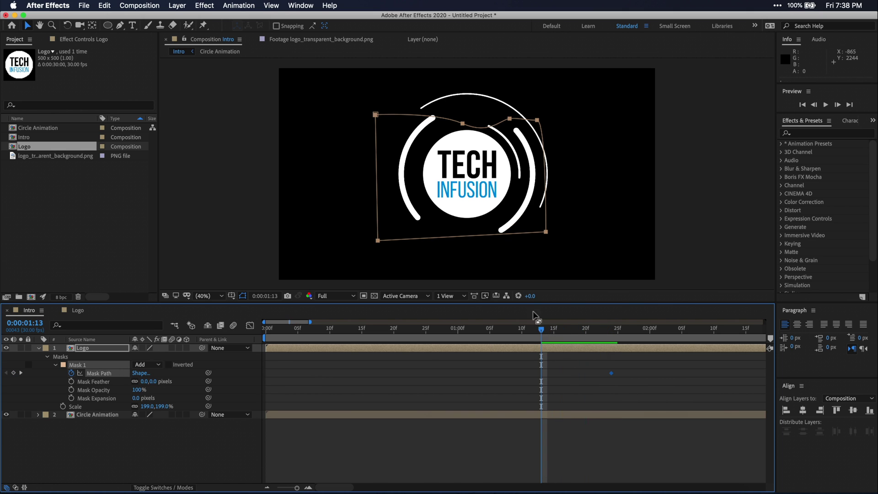
pyautogui.click(376, 114)
pyautogui.press('super+v')
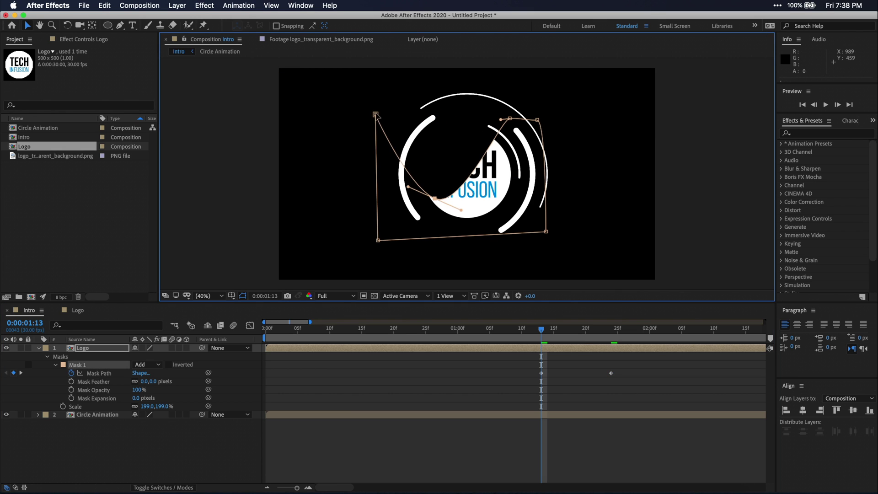
pyautogui.moveTo(376, 115); pyautogui.dragTo(384, 209)
pyautogui.moveTo(510, 119); pyautogui.dragTo(497, 213)
pyautogui.moveTo(537, 119); pyautogui.dragTo(532, 213)
pyautogui.moveTo(435, 198); pyautogui.dragTo(434, 216)
pyautogui.click(528, 328)
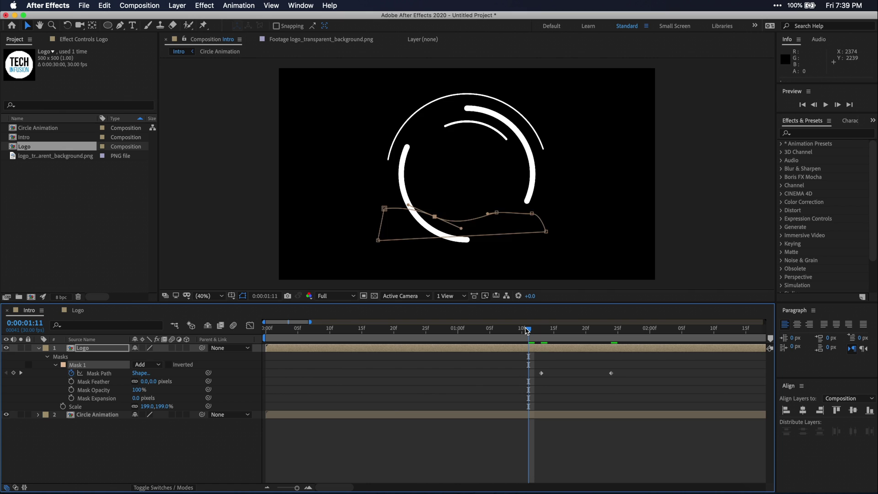
pyautogui.press('space')
pyautogui.press('space')
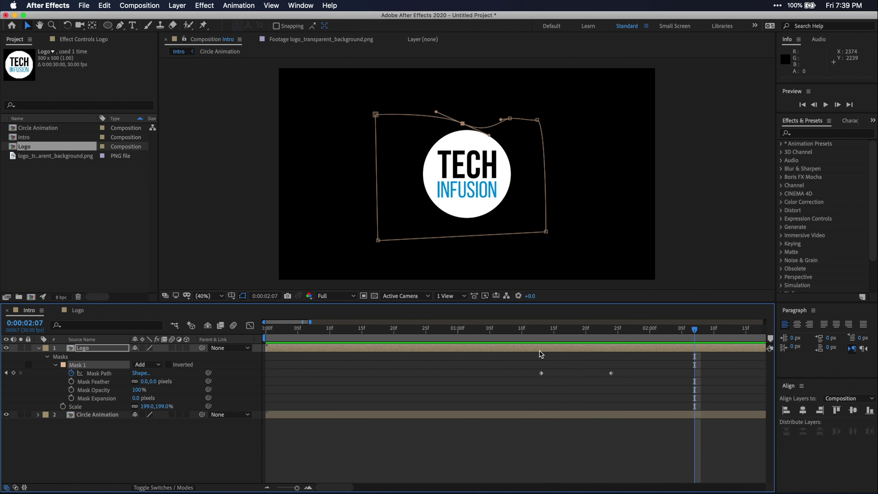
# Step: Move the first mask keyframe earlier and add a reshaped-edge keyframe at 1:17
pyautogui.moveTo(542, 373); pyautogui.dragTo(516, 374)
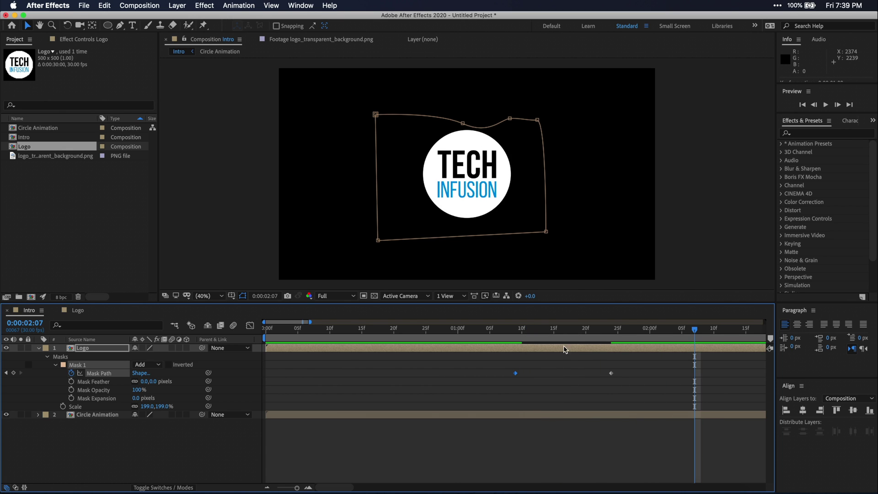
pyautogui.moveTo(575, 333); pyautogui.dragTo(567, 332)
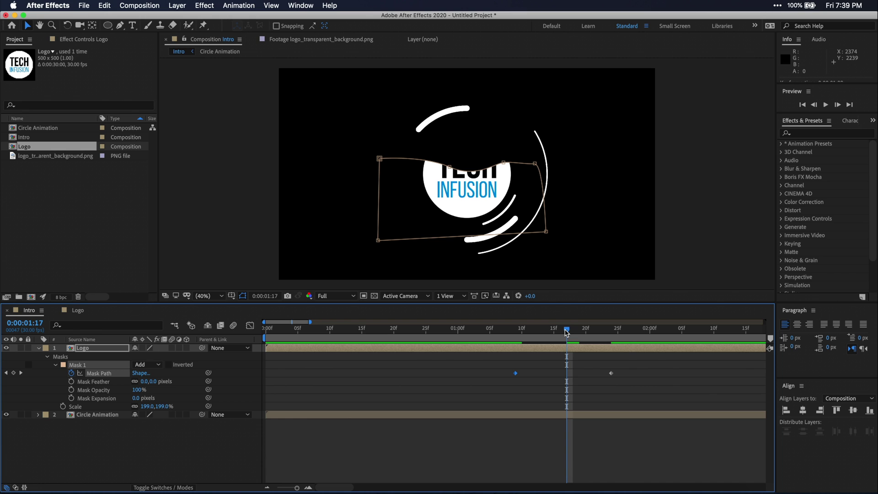
pyautogui.click(450, 168)
pyautogui.moveTo(450, 167)
pyautogui.mouseDown()
pyautogui.moveTo(497, 157)
pyautogui.moveTo(444, 169)
pyautogui.mouseUp()
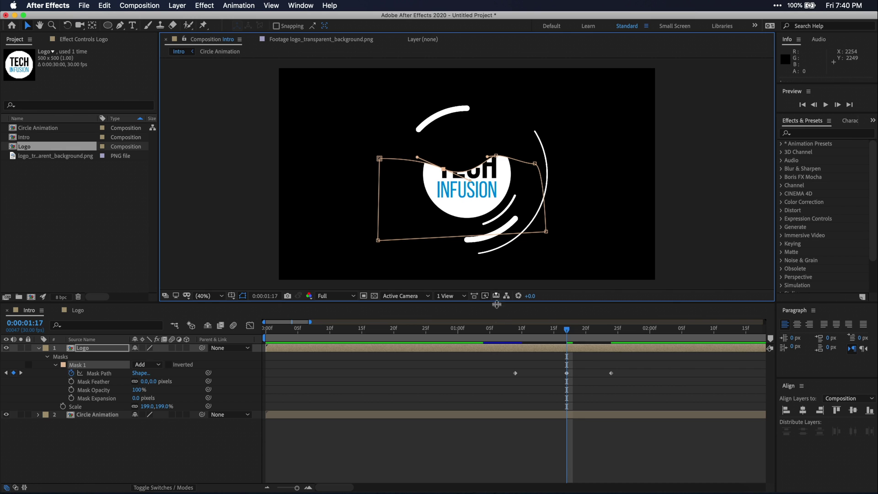
pyautogui.click(495, 329)
pyautogui.press('space')
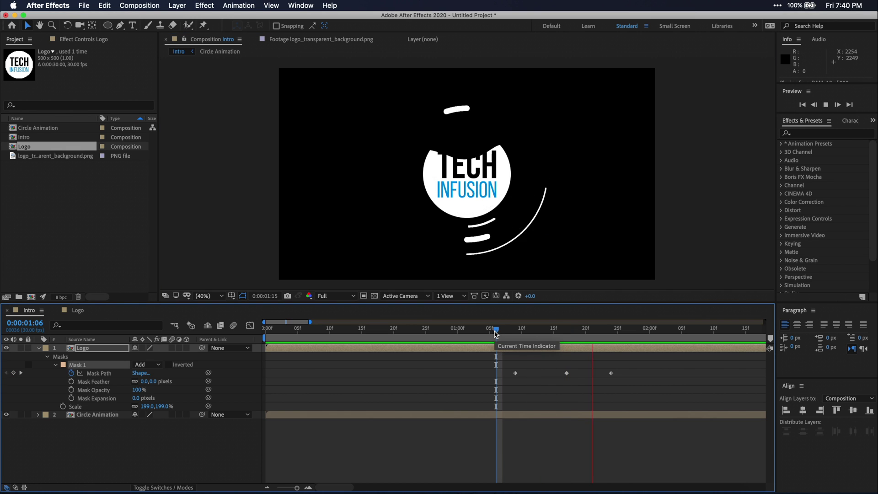
pyautogui.press('space')
# Step: Apply Easy Ease to the Logo mask's three Mask Path keyframes
pyautogui.moveTo(503, 365); pyautogui.dragTo(642, 382)
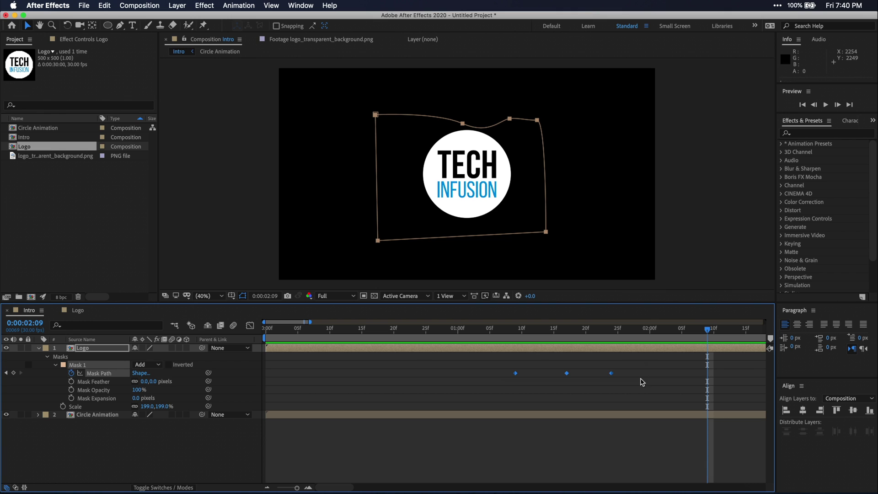
pyautogui.rightClick(613, 374)
pyautogui.moveTo(647, 484)
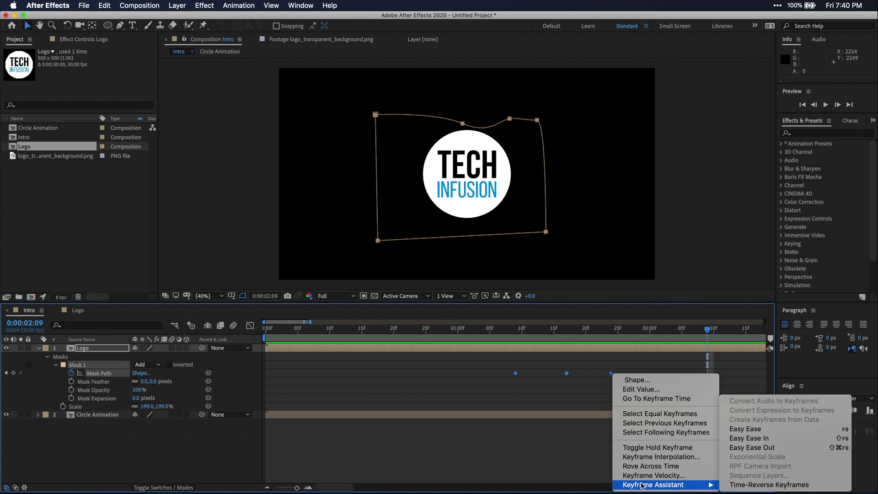
pyautogui.click(761, 429)
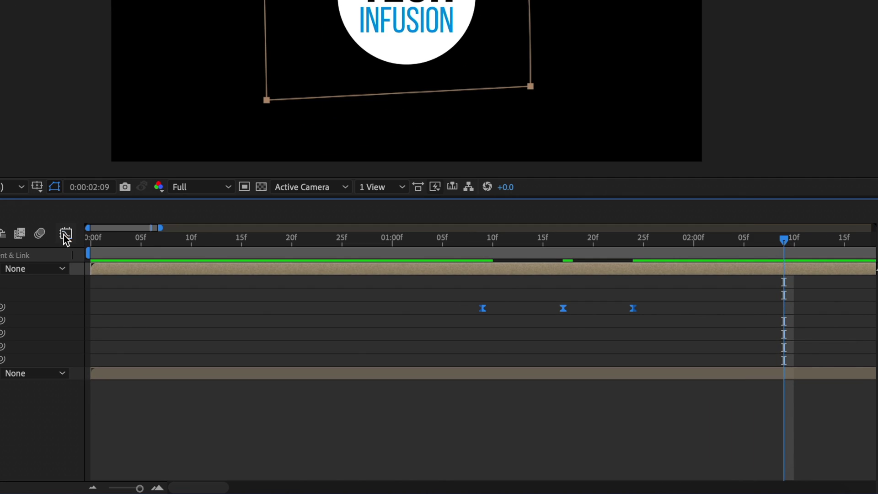
# Step: In the Graph Editor, move the first Mask Path keyframe to 05f and raise the middle keyframe's speeds into one smooth hump
pyautogui.click(66, 234)
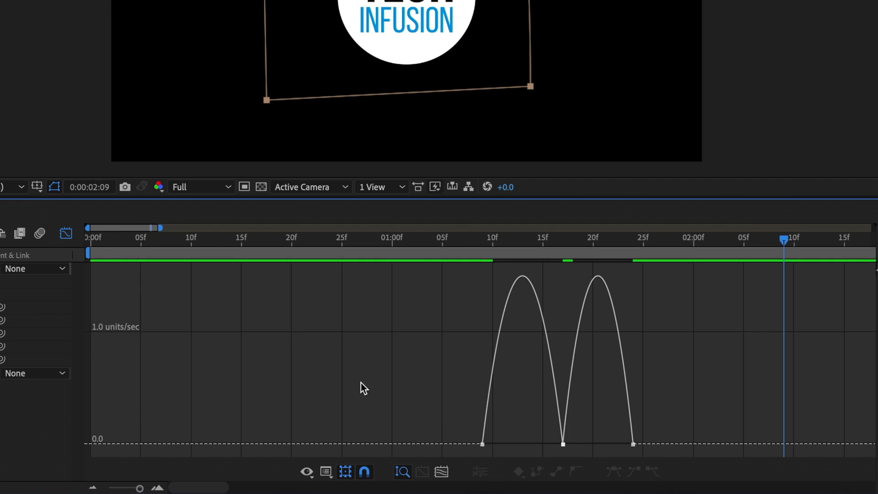
pyautogui.moveTo(483, 444)
pyautogui.mouseDown()
pyautogui.moveTo(456, 444)
pyautogui.moveTo(496, 444)
pyautogui.mouseUp()
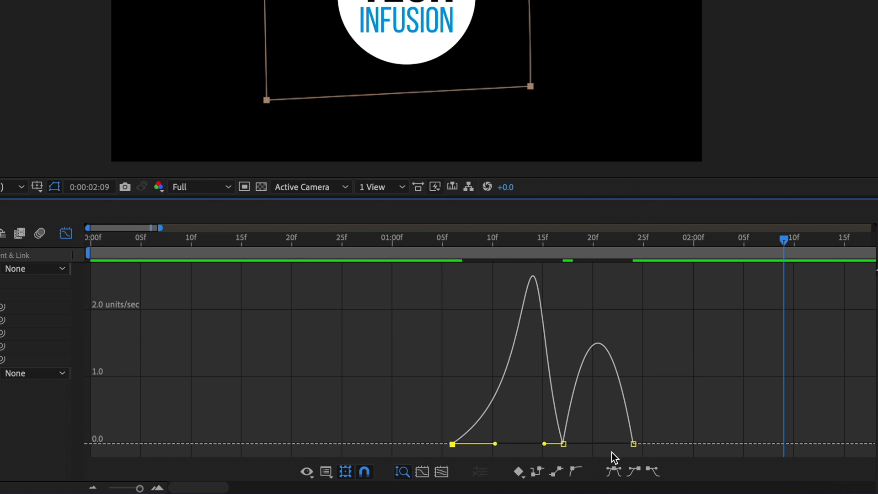
pyautogui.click(563, 444)
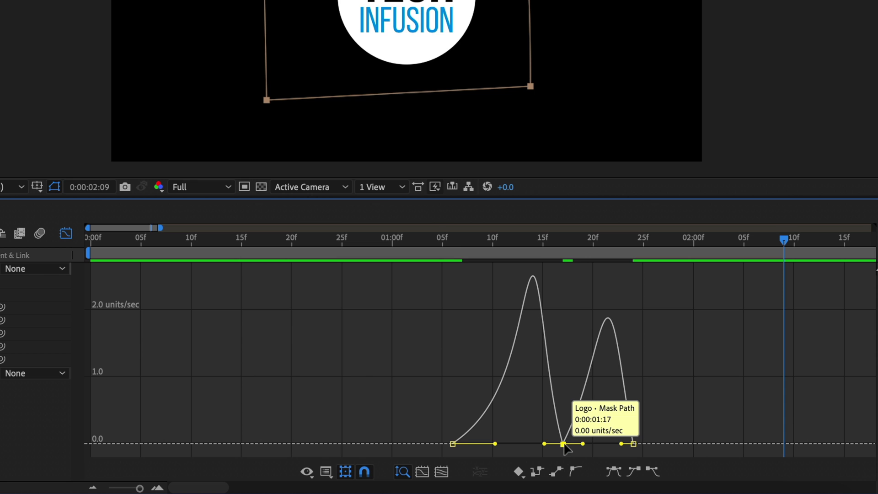
pyautogui.moveTo(565, 445); pyautogui.dragTo(584, 347)
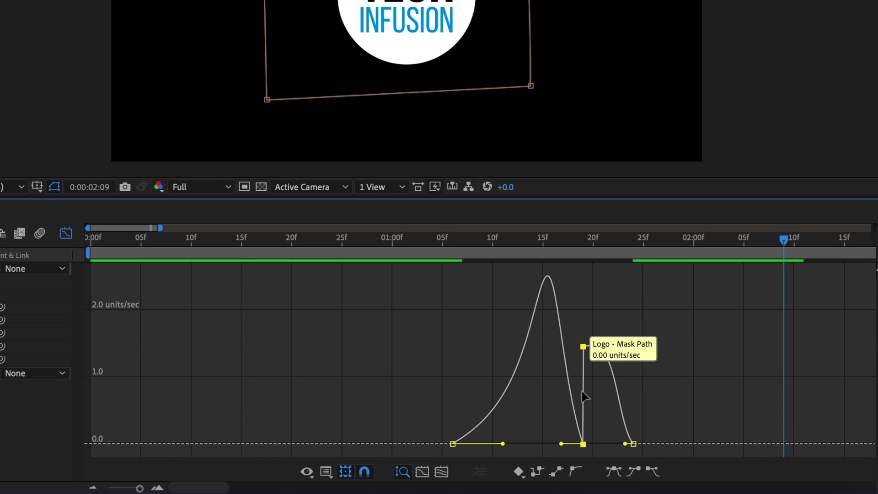
pyautogui.moveTo(584, 444); pyautogui.dragTo(585, 349)
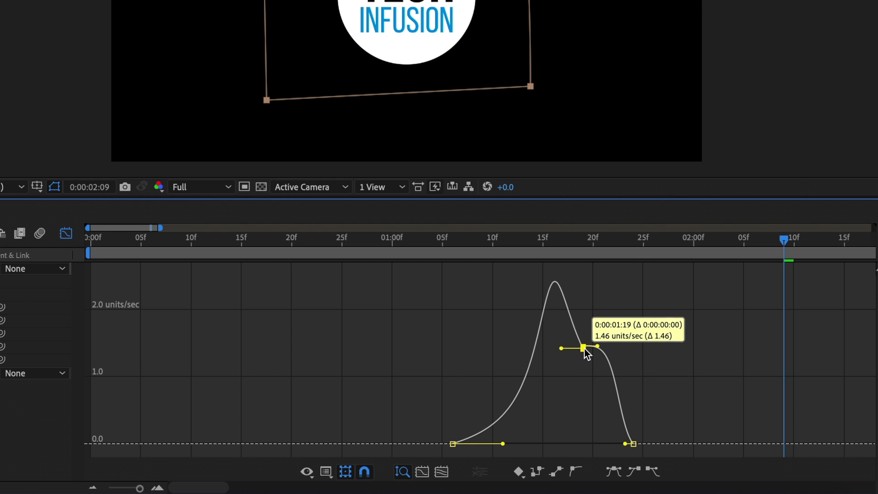
pyautogui.moveTo(503, 444); pyautogui.dragTo(482, 445)
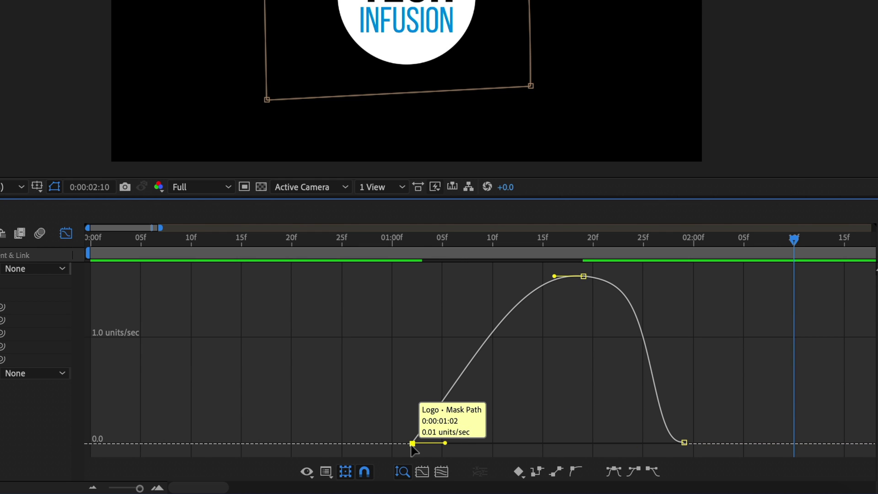
# Step: Preview the reveal, park the playhead at 0:00:01:02 and show only the Logo layer's Scale
pyautogui.click(66, 234)
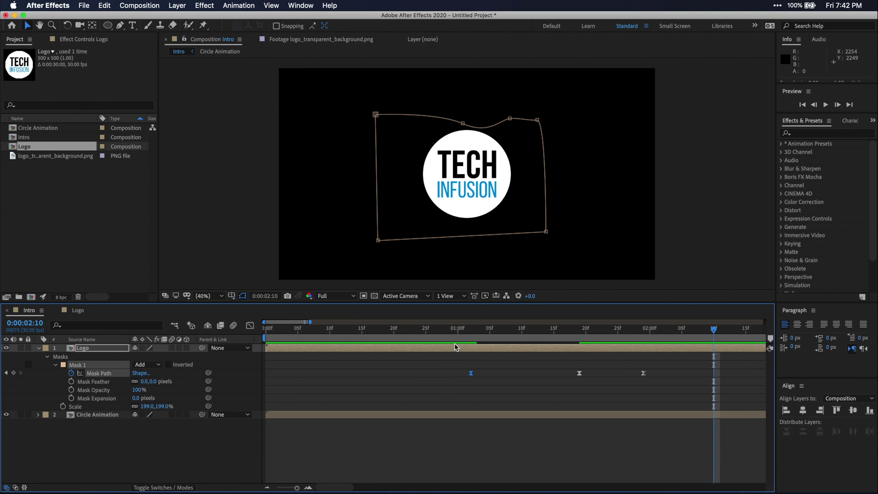
pyautogui.click(396, 242)
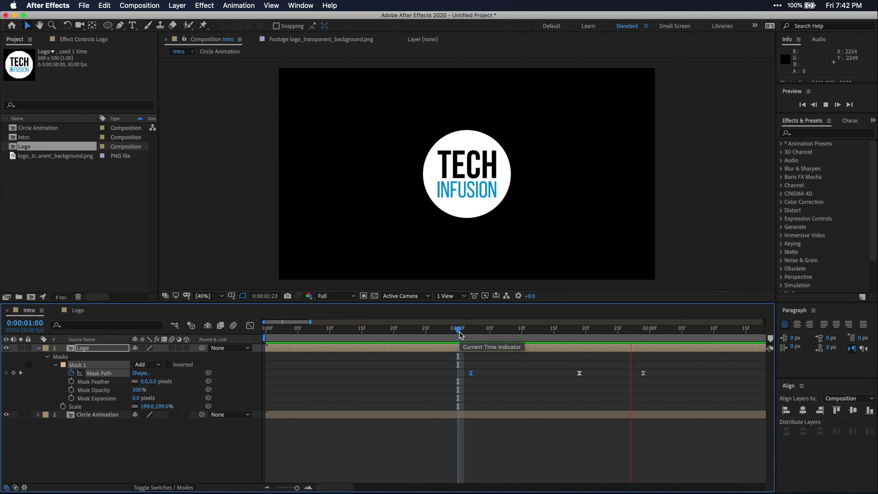
pyautogui.press('space')
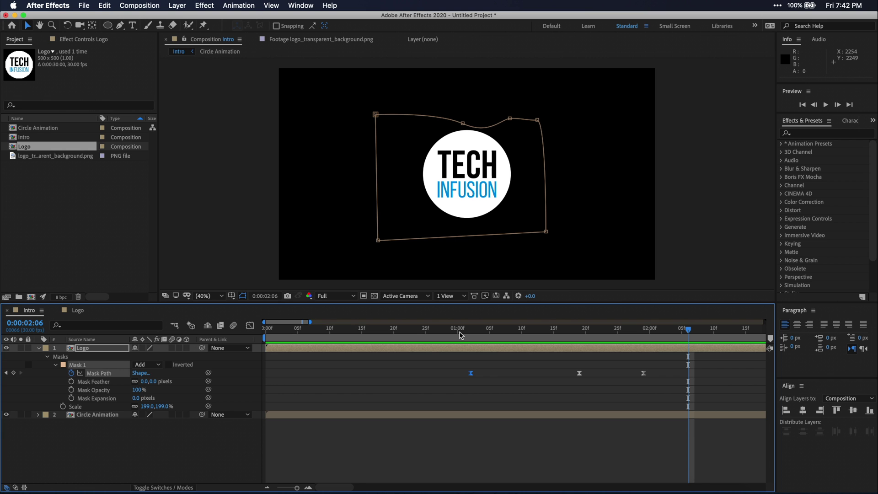
pyautogui.click(472, 329)
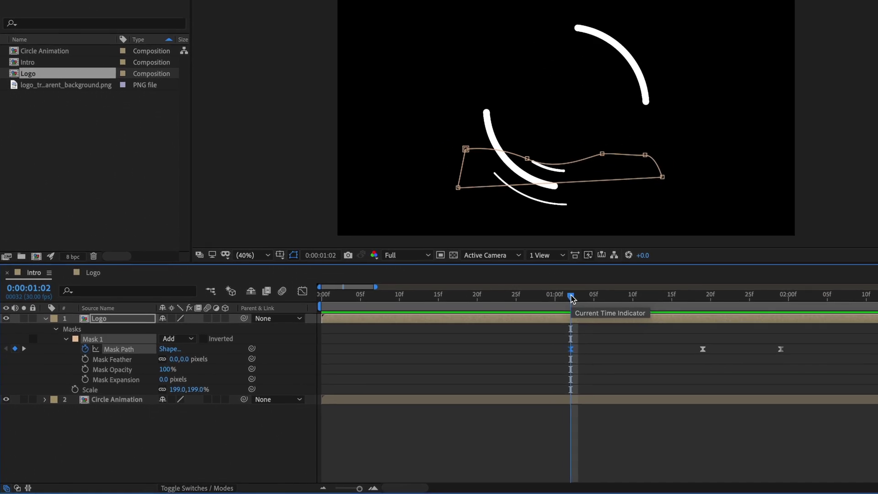
pyautogui.click(117, 346)
pyautogui.press('s')
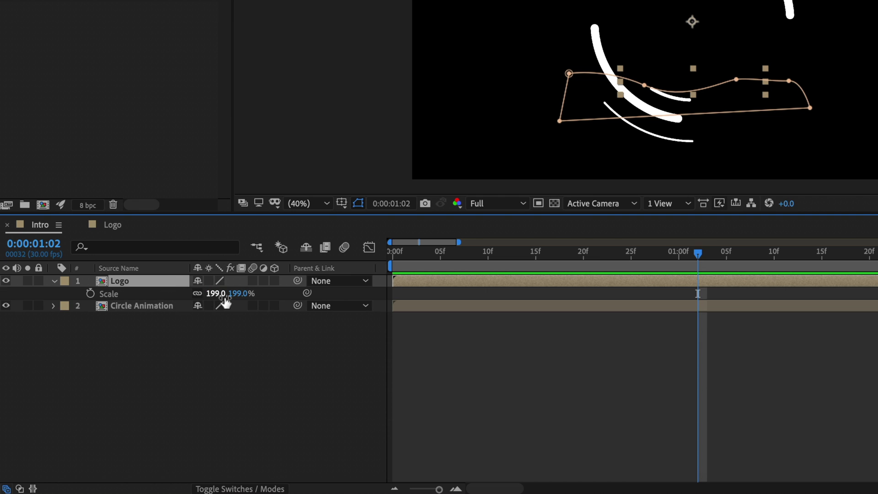
# Step: Keyframe Logo Scale at 199% on 1:02, then add a 220% Scale keyframe at 4:15
pyautogui.click(91, 293)
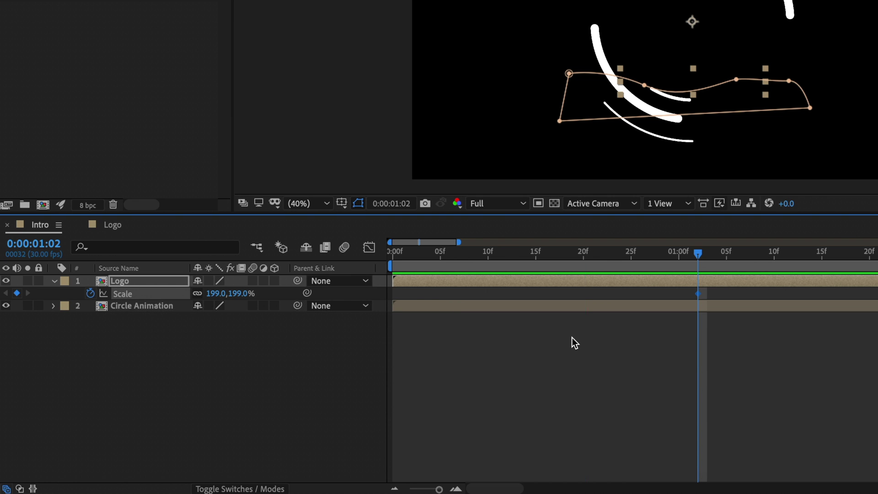
pyautogui.press('-')
pyautogui.press('-')
pyautogui.press('-')
pyautogui.press('space')
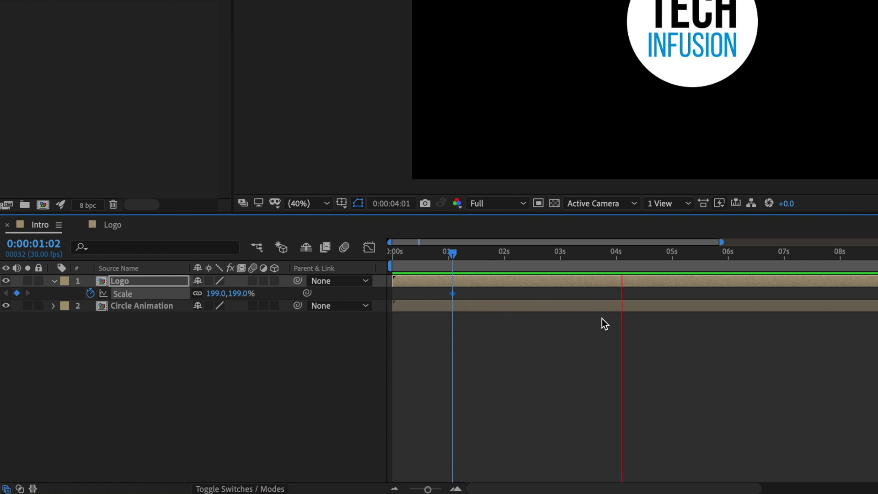
pyautogui.press('space')
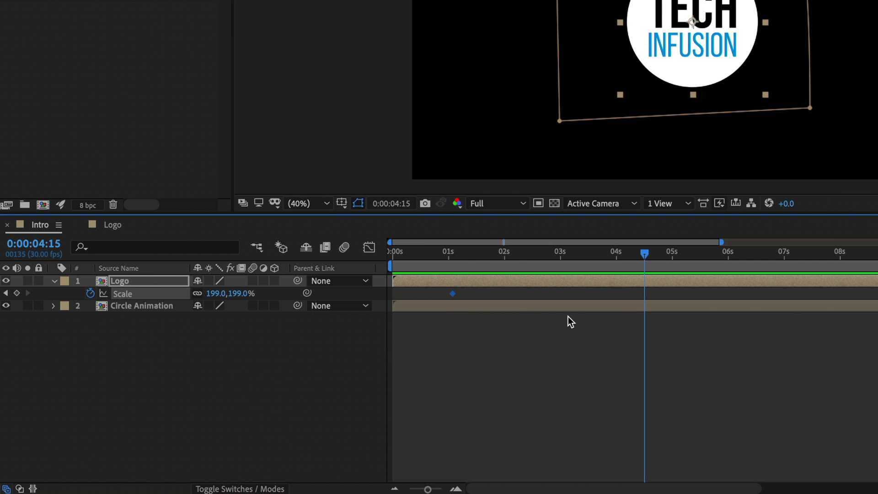
pyautogui.click(17, 293)
pyautogui.moveTo(215, 293); pyautogui.dragTo(231, 294)
# Step: Apply Easy Ease (F9) to both Scale keyframes
pyautogui.click(456, 267)
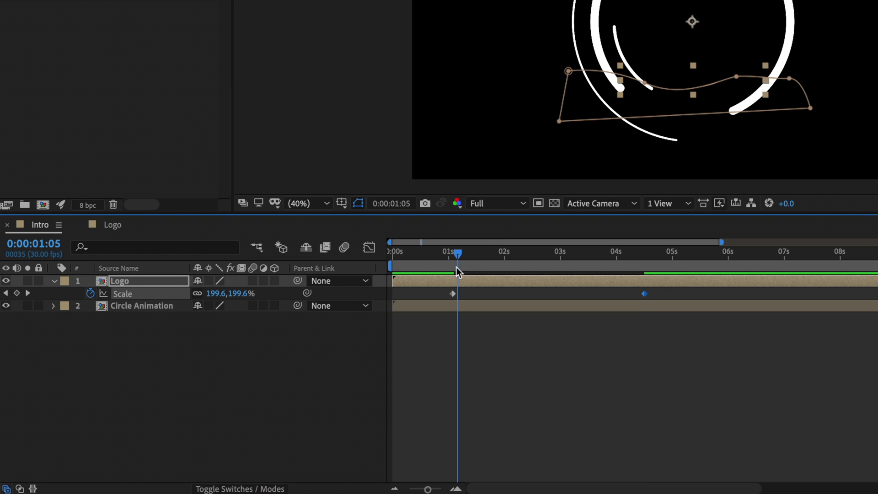
pyautogui.moveTo(441, 291); pyautogui.dragTo(655, 299)
pyautogui.press('F9')
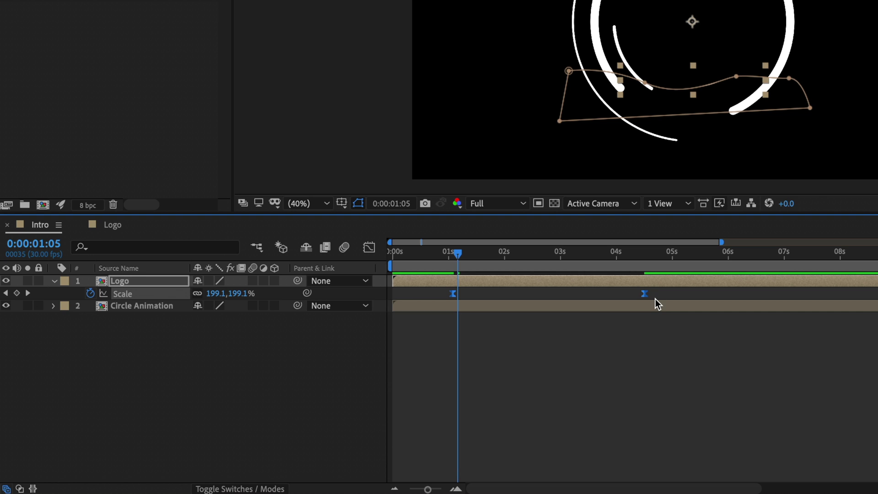
pyautogui.click(645, 254)
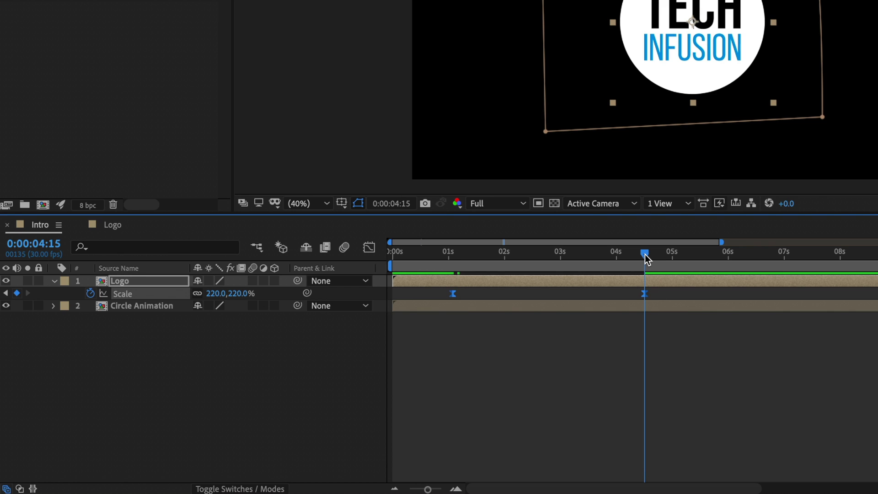
# Step: Set the Logo's Scale to 0% at 05:01
pyautogui.moveTo(645, 254); pyautogui.dragTo(646, 254)
pyautogui.press('space')
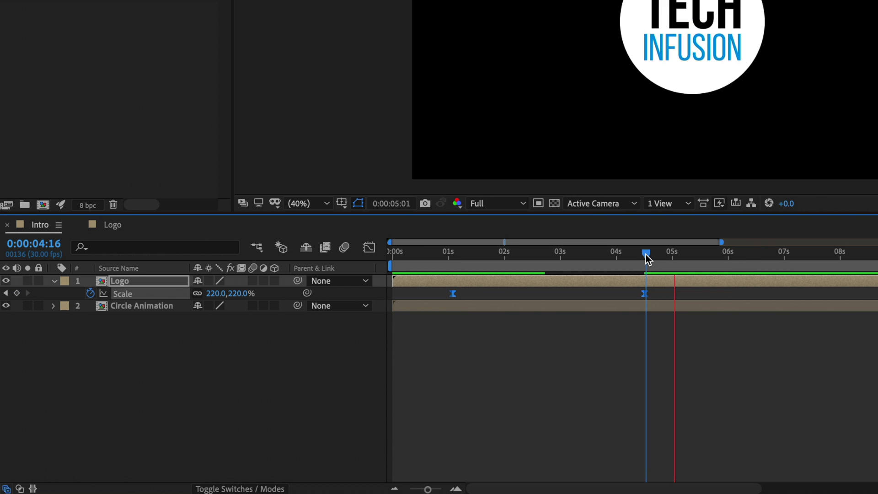
pyautogui.press('space')
pyautogui.click(221, 294)
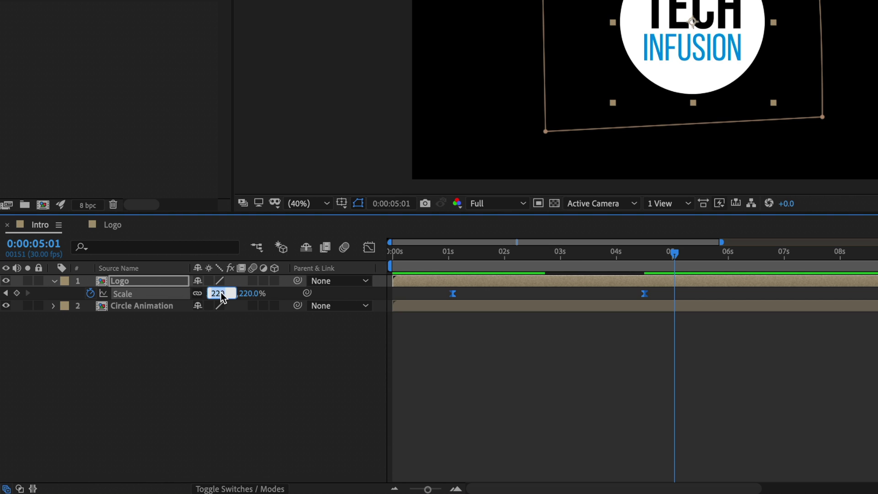
pyautogui.write('0')
pyautogui.press('Return')
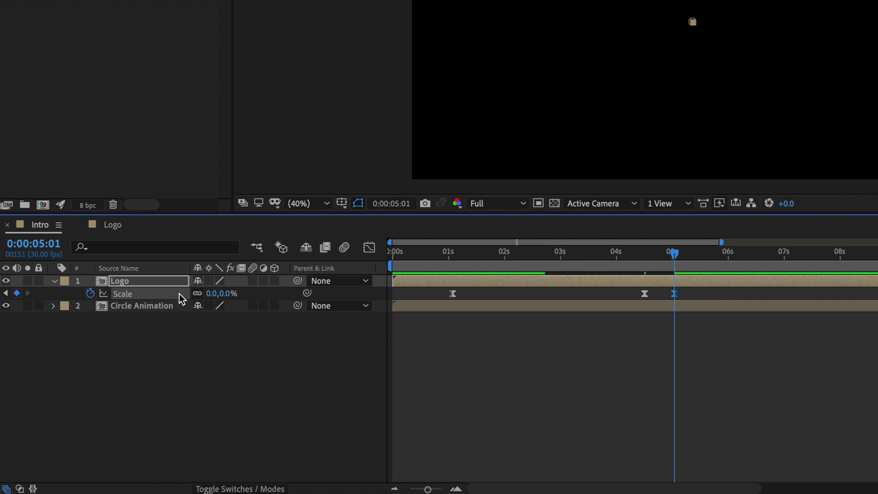
# Step: Add Logo Rotation keyframes at 4:15 and 05:01, setting the 05:01 rotation to -180°
pyautogui.press('r')
pyautogui.hotkey('alt', 'shift', 'r')
pyautogui.press('s')
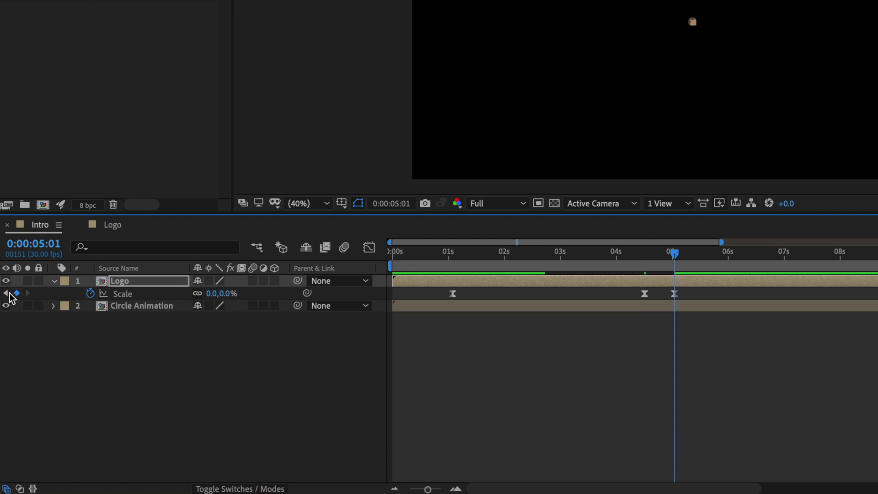
pyautogui.press('j')
pyautogui.press('r')
pyautogui.click(27, 293)
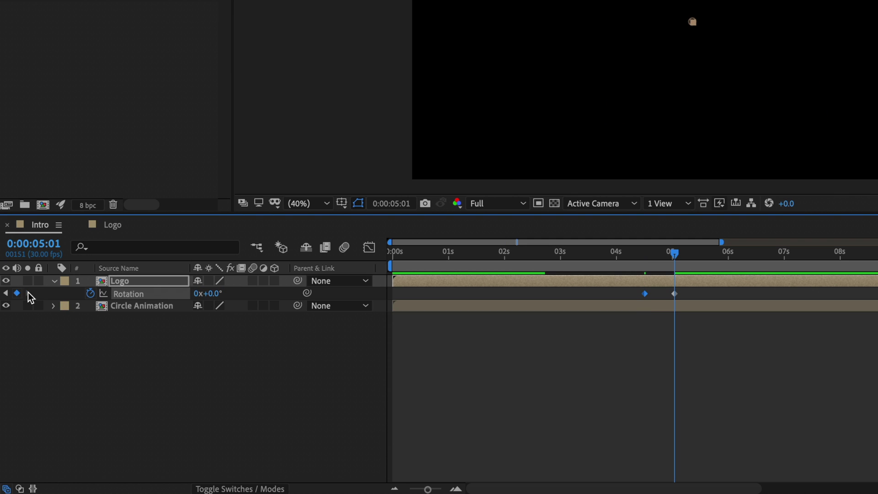
pyautogui.click(211, 294)
pyautogui.write('-1')
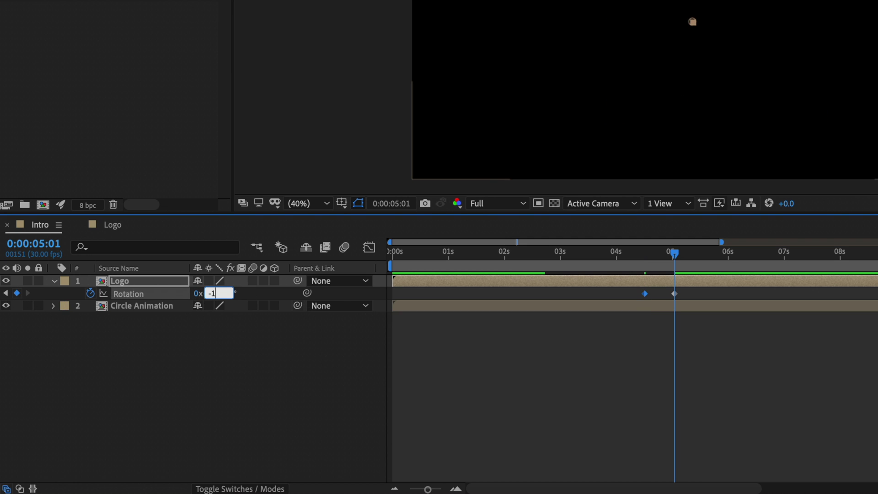
pyautogui.write('80')
pyautogui.press('Return')
# Step: Apply Easy Ease to the rotation keyframes and preview the spin-and-shrink
pyautogui.press('j')
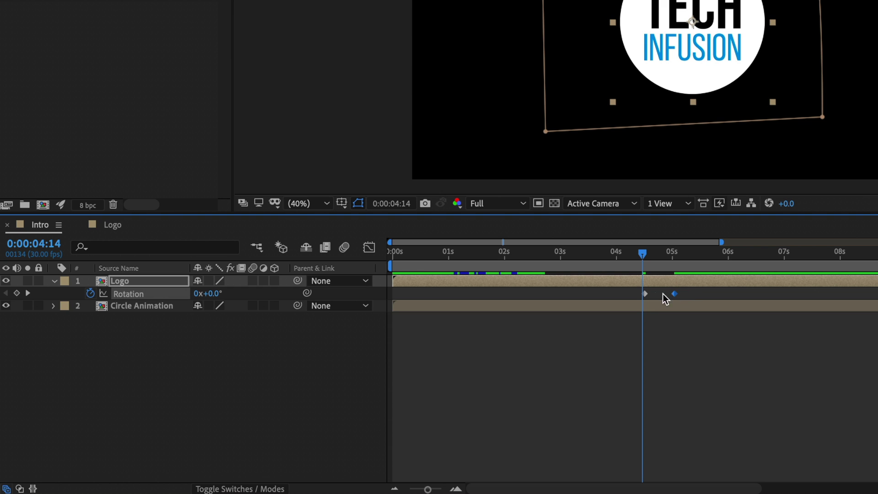
pyautogui.press('F9')
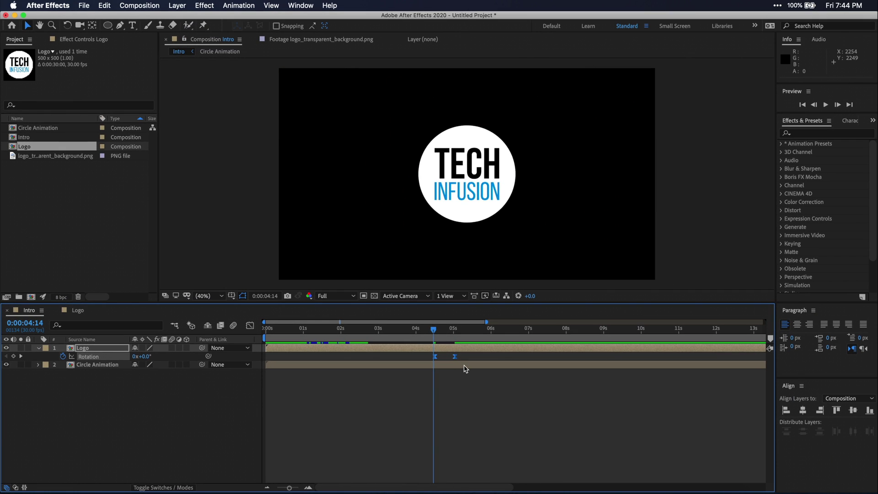
pyautogui.press('space')
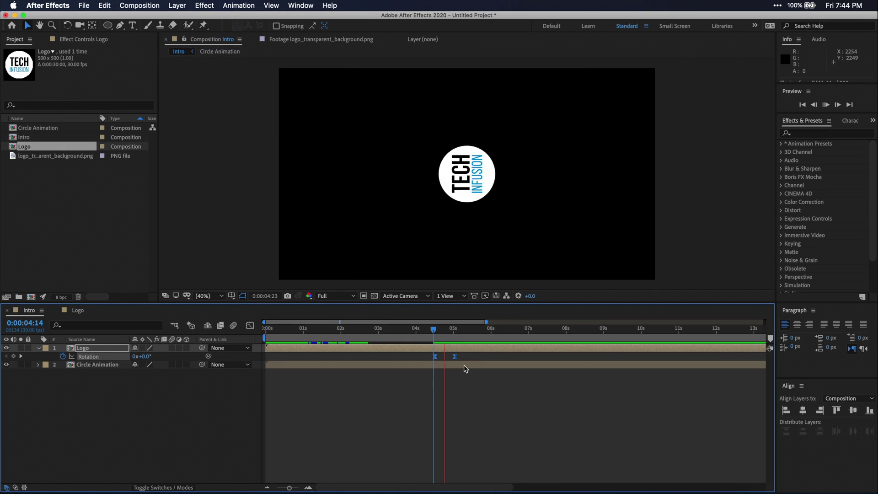
pyautogui.press('space')
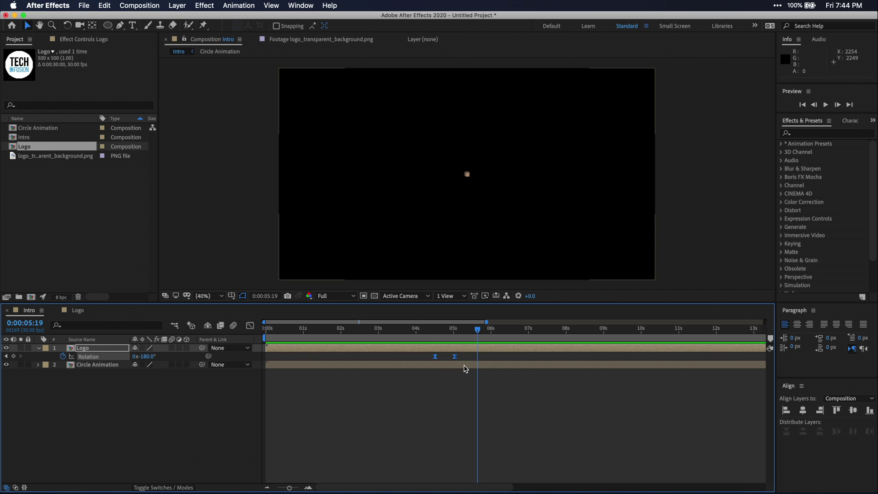
# Step: Apply the Glow effect to the Logo layer at a frame where the logo is fully visible
pyautogui.click(413, 329)
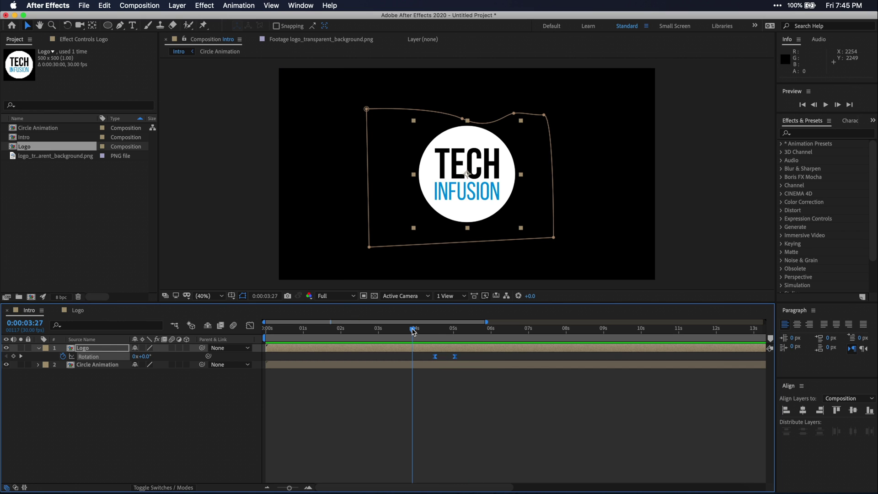
pyautogui.click(812, 133)
pyautogui.write('glow')
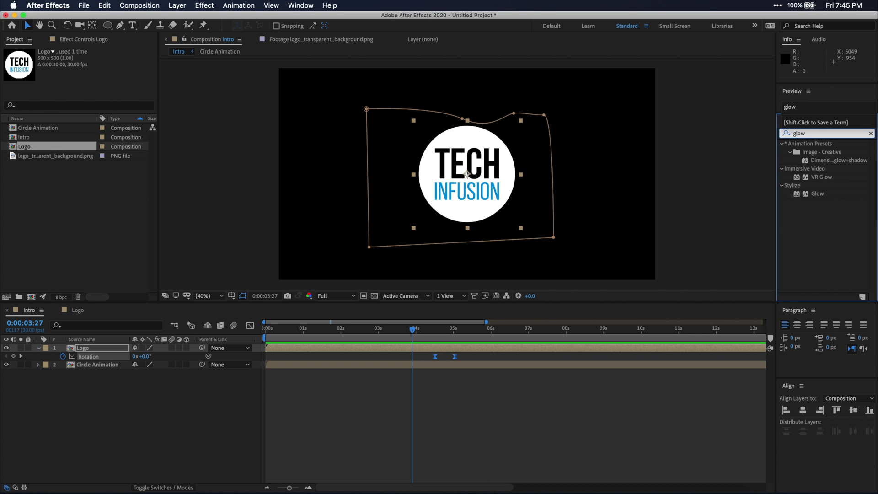
pyautogui.doubleClick(817, 195)
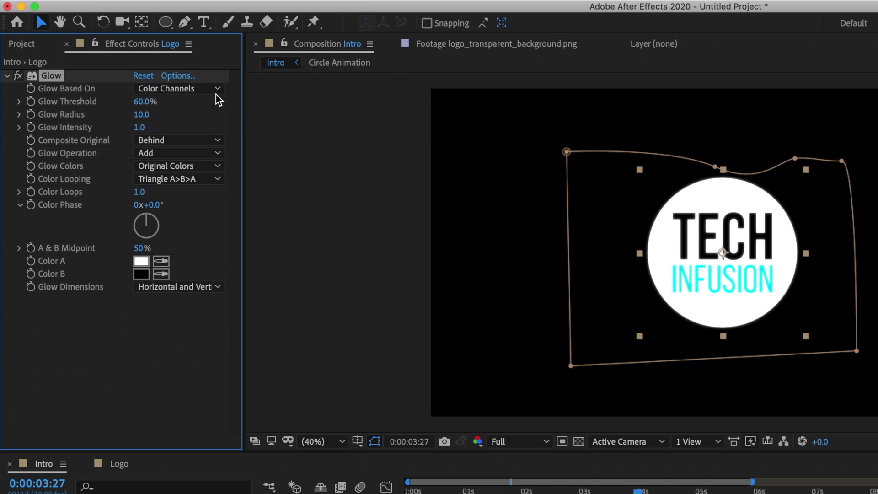
# Step: Base the Glow on Alpha Channel with Threshold 100%, Radius 200 and Intensity 2.5
pyautogui.click(215, 88)
pyautogui.click(220, 102)
pyautogui.click(145, 101)
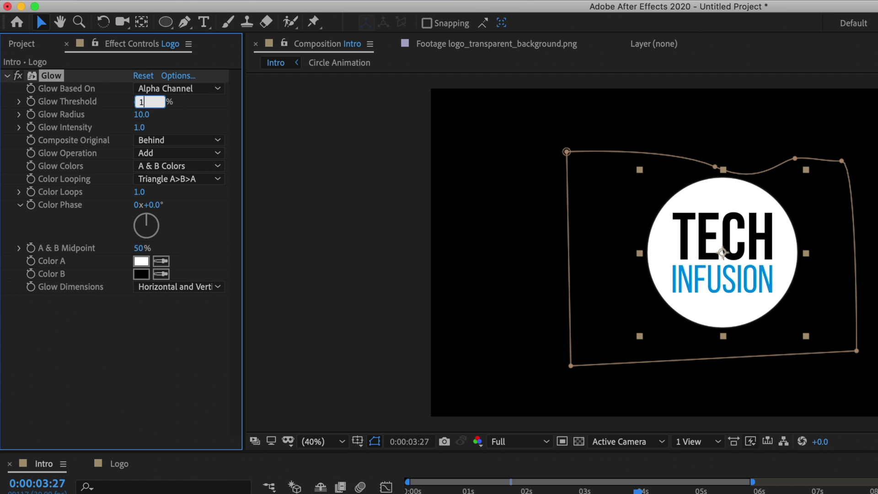
pyautogui.write('100')
pyautogui.press('Return')
pyautogui.click(142, 114)
pyautogui.write('200')
pyautogui.press('Return')
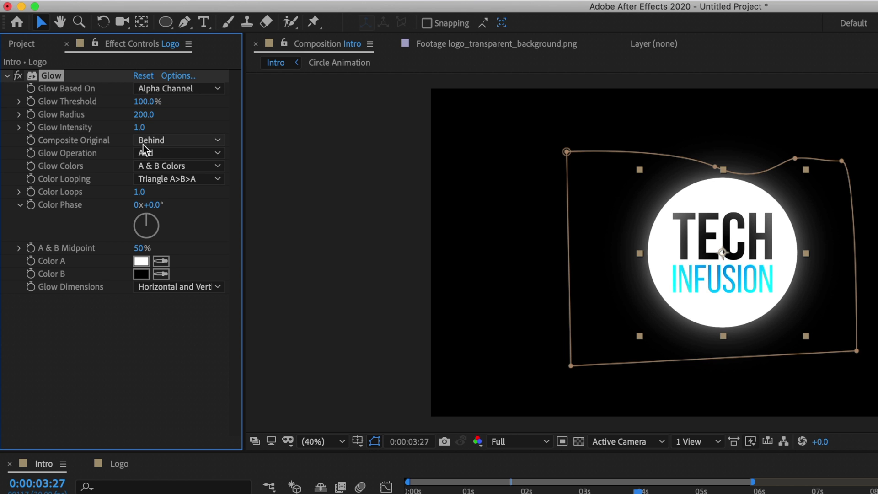
pyautogui.click(139, 128)
pyautogui.write('2.5')
pyautogui.press('Return')
# Step: Set Glow Color A to the logo's blue, sampled from the image
pyautogui.click(141, 261)
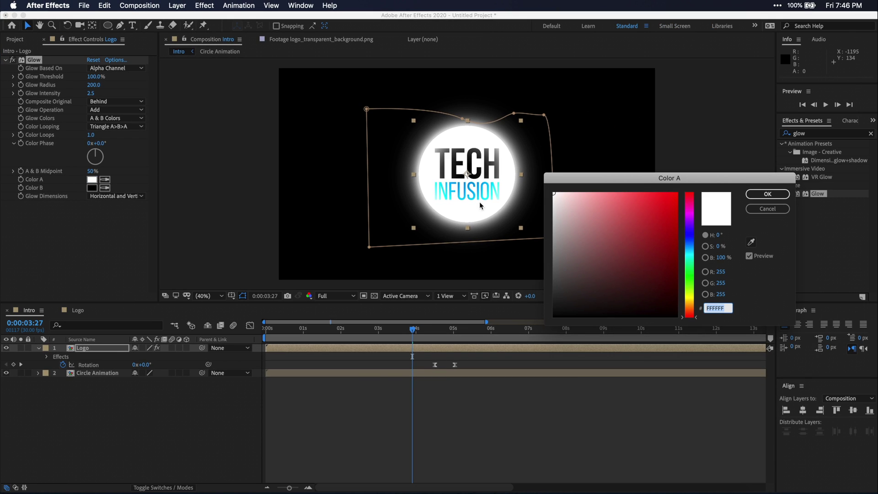
pyautogui.click(750, 242)
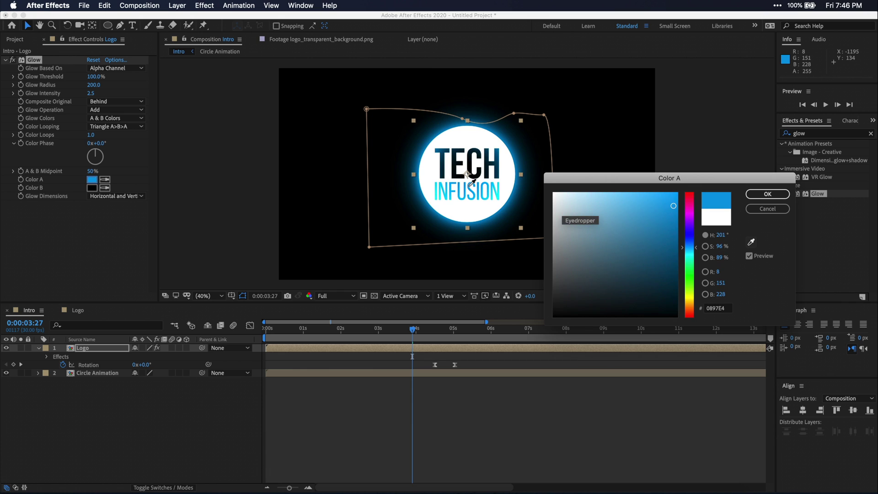
pyautogui.click(471, 183)
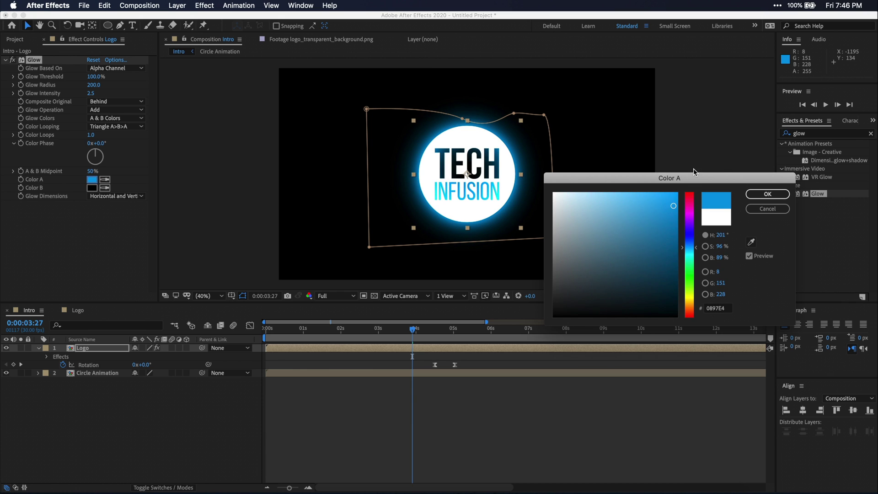
pyautogui.click(767, 194)
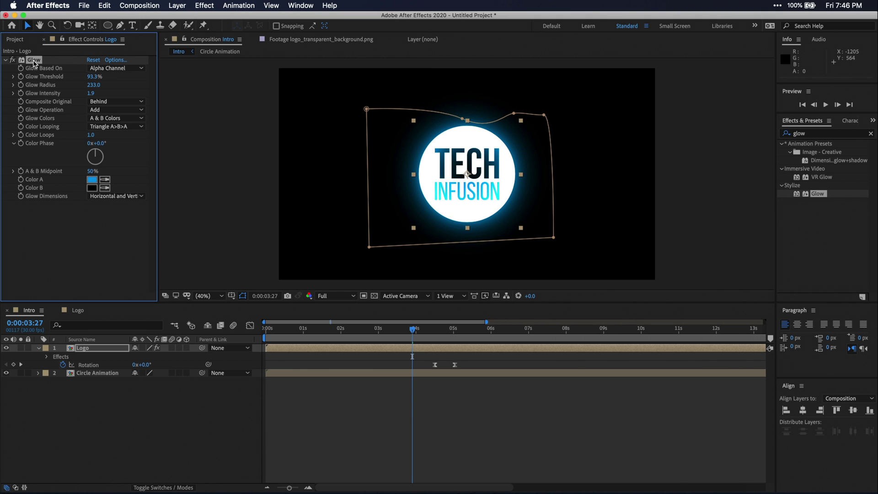
# Step: Paste the same Glow onto the Circle Animation layer
pyautogui.click(90, 373)
pyautogui.press('super+v')
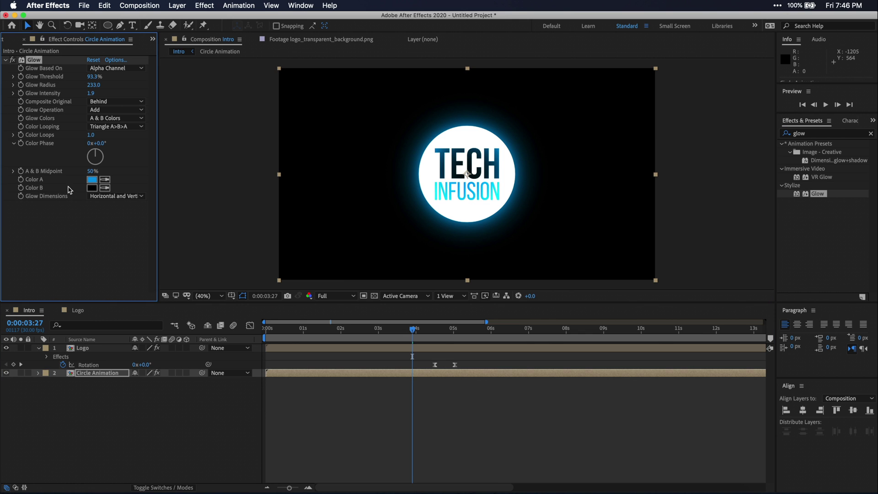
pyautogui.click(341, 329)
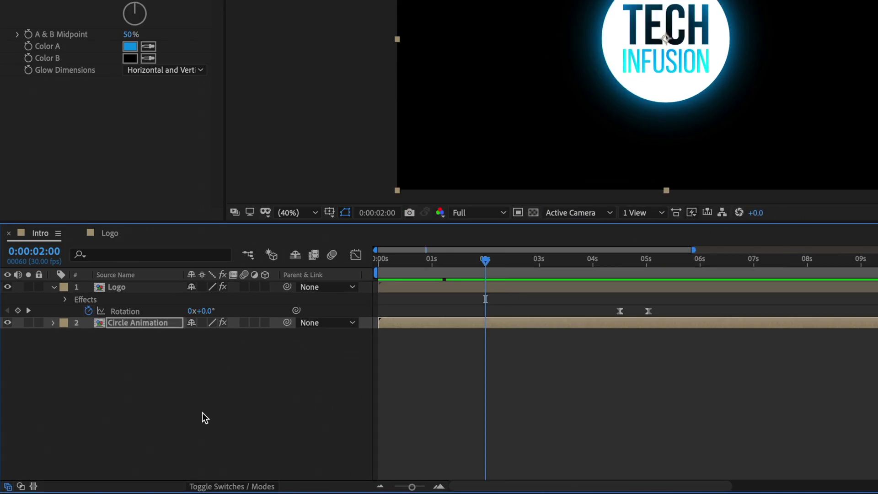
# Step: Create a new solid layer named BG
pyautogui.rightClick(144, 381)
pyautogui.moveTo(227, 391)
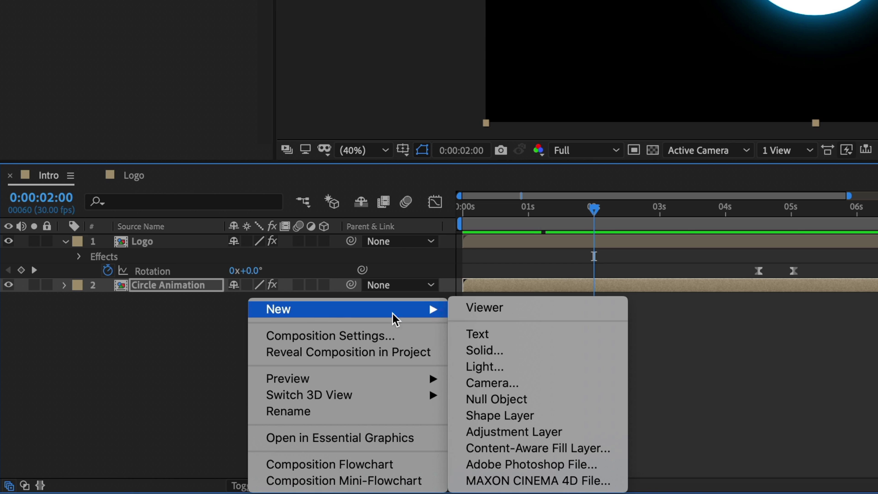
pyautogui.click(491, 351)
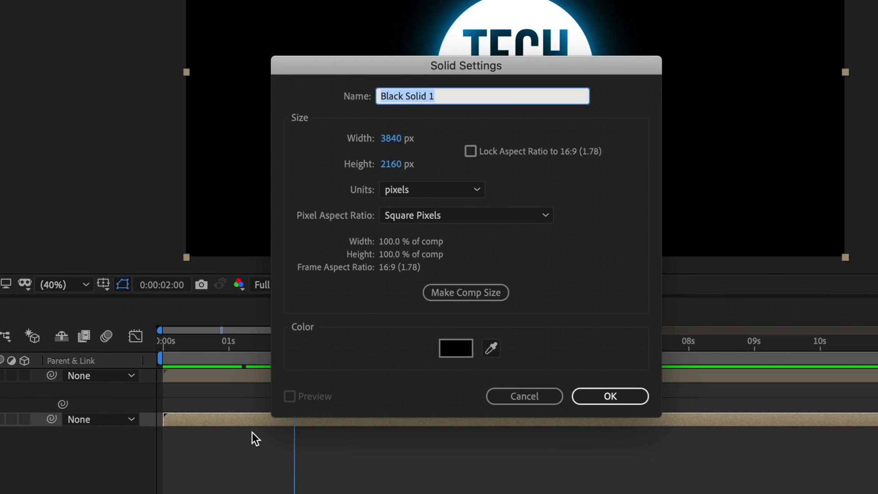
pyautogui.write('BG')
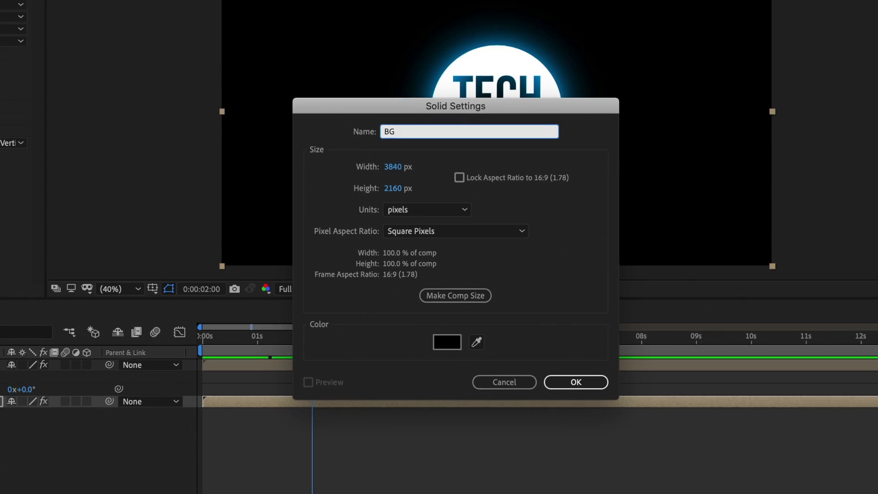
pyautogui.press('Return')
# Step: Apply the Gradient Ramp effect to the BG layer
pyautogui.click(870, 133)
pyautogui.click(819, 133)
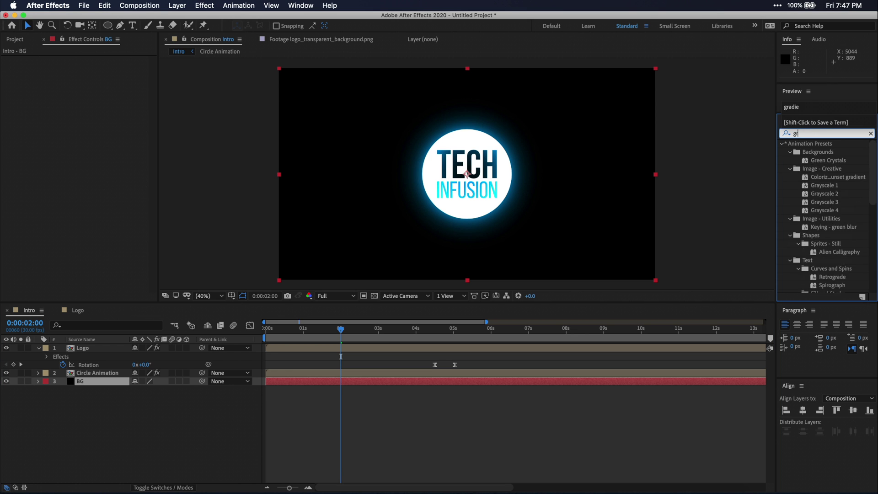
pyautogui.write('gradient ramp')
pyautogui.moveTo(831, 151); pyautogui.dragTo(88, 382)
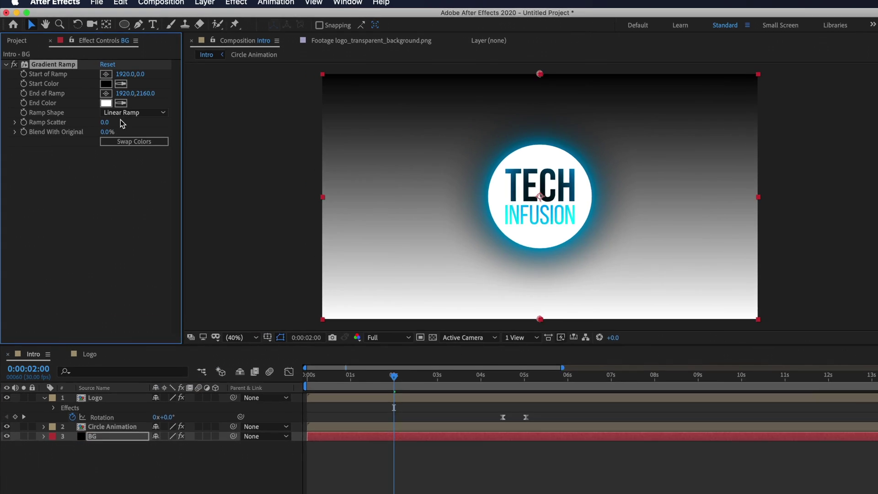
# Step: Make the ramp Radial, raise Ramp Scatter to 165.5 and centre the gradient start in the comp
pyautogui.click(129, 111)
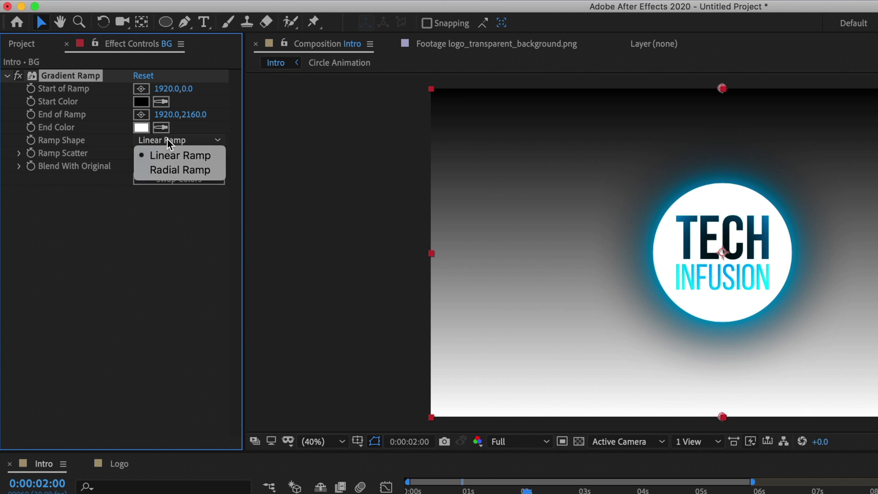
pyautogui.click(133, 134)
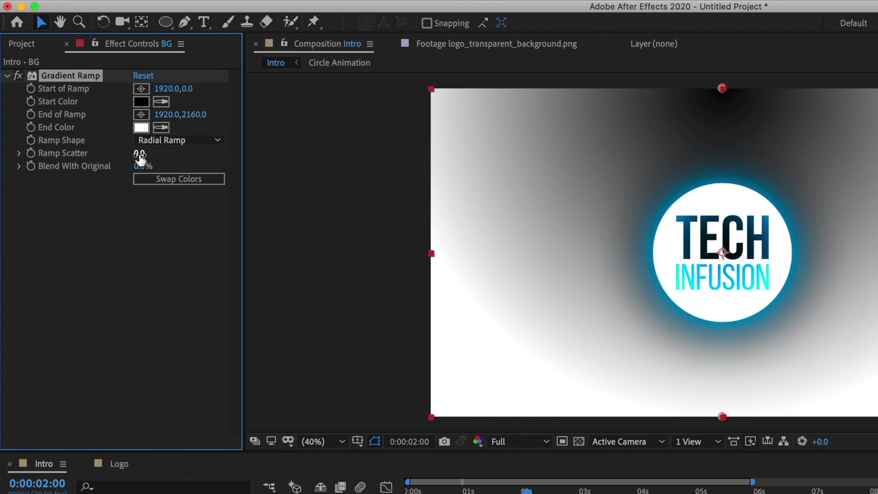
pyautogui.moveTo(139, 155); pyautogui.dragTo(291, 148)
pyautogui.moveTo(674, 182); pyautogui.dragTo(732, 182)
pyautogui.moveTo(191, 89); pyautogui.dragTo(511, 95)
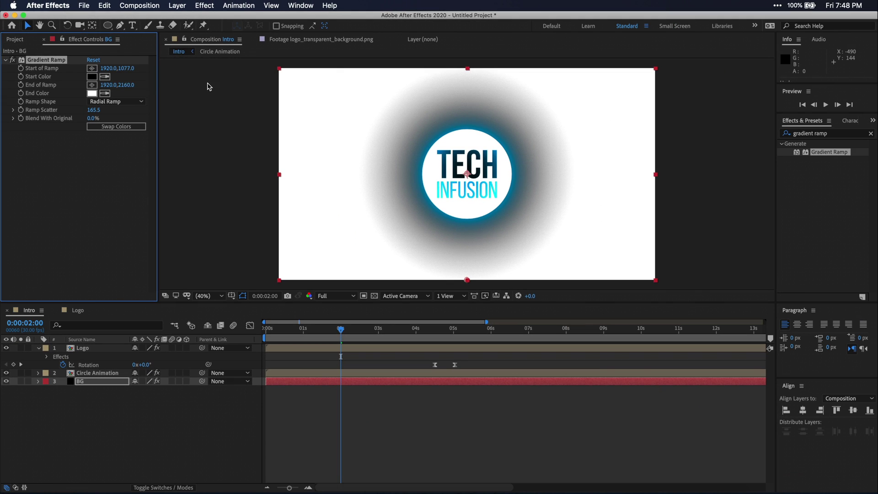
# Step: Set the gradient Start Color to dark blue 071A29 and the End Color to black
pyautogui.click(93, 78)
pyautogui.click(694, 247)
pyautogui.moveTo(671, 295); pyautogui.dragTo(657, 297)
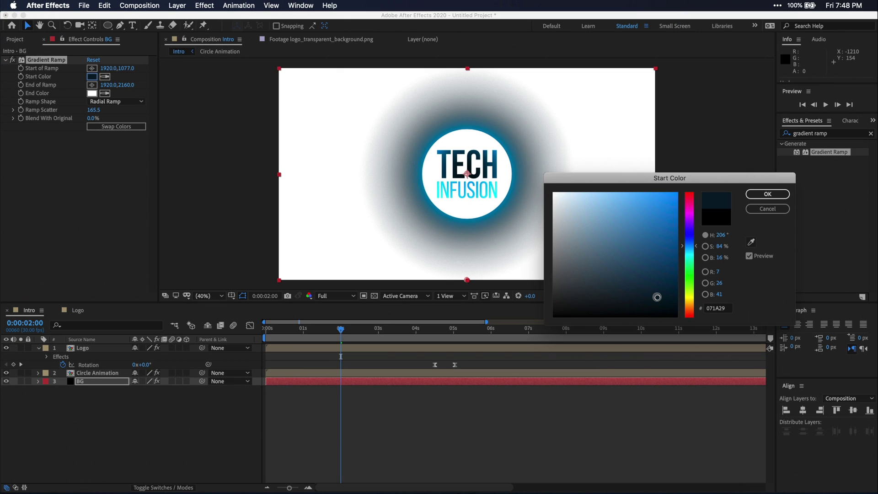
pyautogui.click(768, 194)
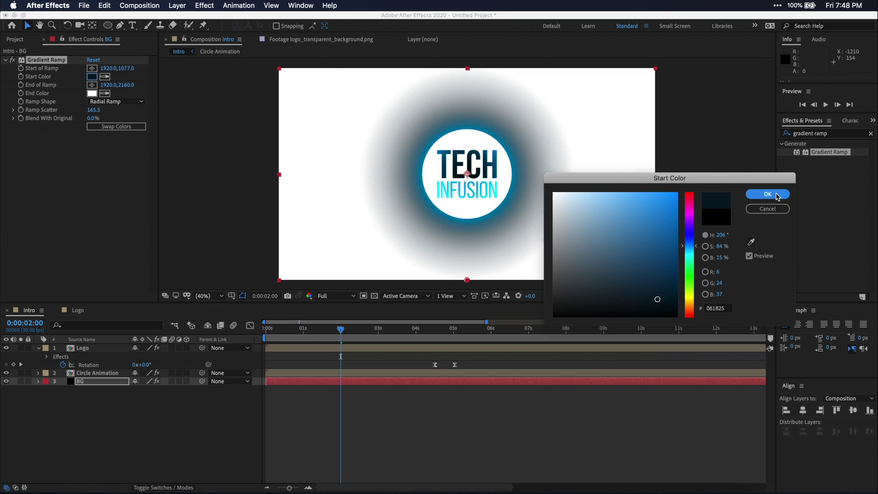
pyautogui.click(92, 93)
pyautogui.moveTo(590, 255); pyautogui.dragTo(541, 344)
pyautogui.click(767, 194)
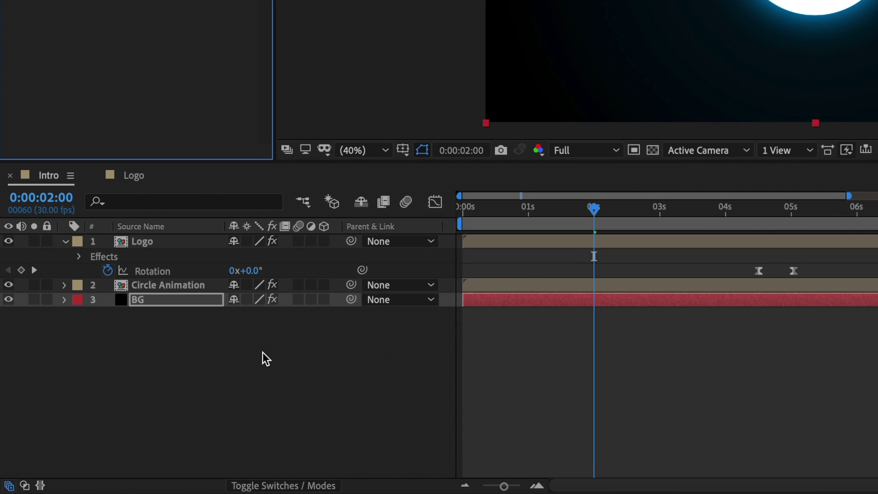
# Step: Create a dark-blue solid layer named Particles
pyautogui.rightClick(152, 413)
pyautogui.moveTo(189, 388)
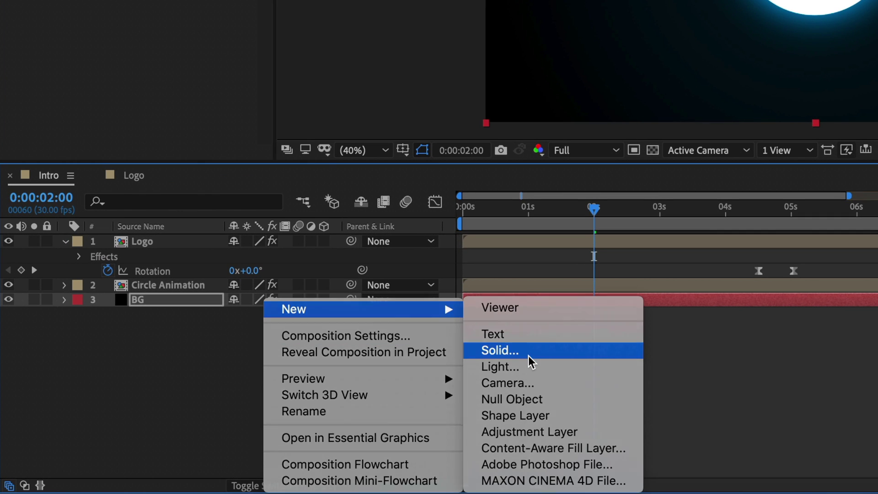
pyautogui.click(529, 356)
pyautogui.write('Particles')
pyautogui.click(248, 348)
pyautogui.click(616, 281)
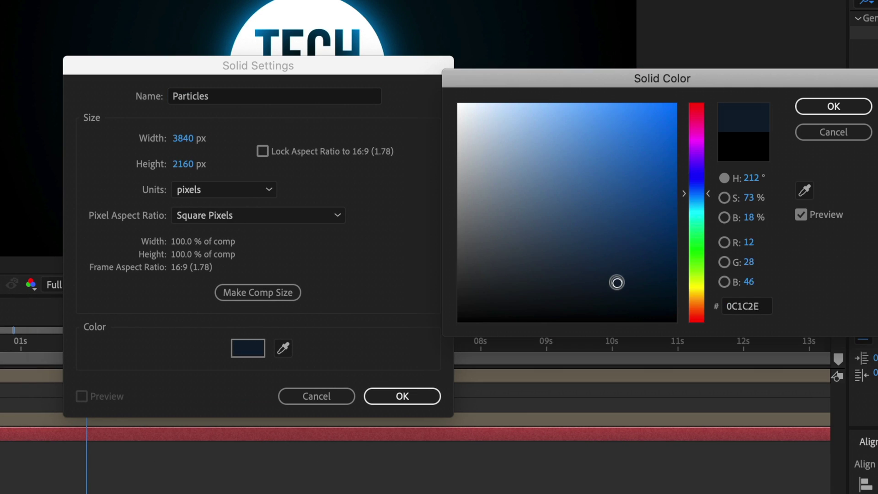
pyautogui.click(827, 113)
pyautogui.click(401, 397)
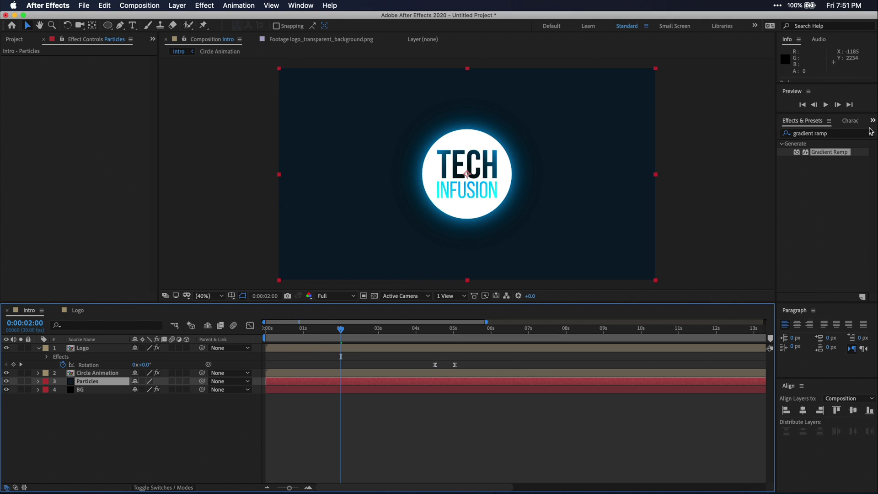
# Step: Apply CC Ball Action to the Particles layer
pyautogui.click(871, 132)
pyautogui.write('cc ball ac')
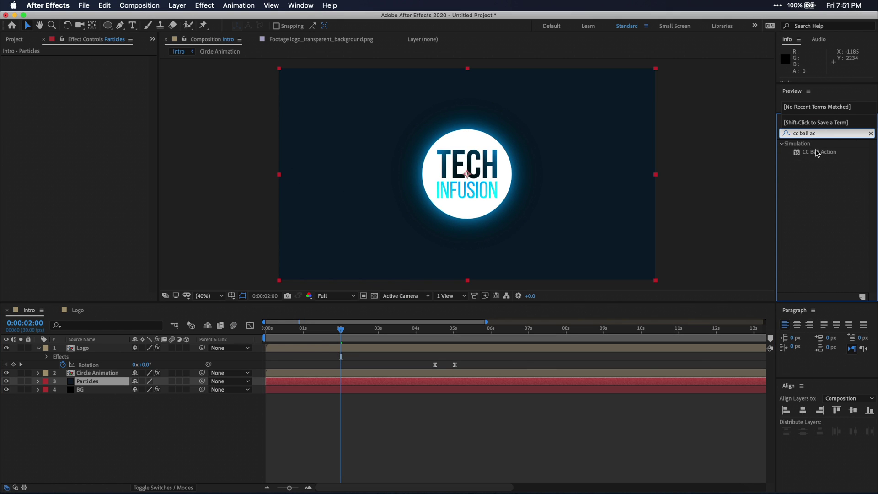
pyautogui.click(820, 153)
pyautogui.moveTo(820, 156); pyautogui.dragTo(101, 384)
# Step: Set CC Ball Action Scatter 1000, Ball Size 55 and Grid Spacing 35
pyautogui.click(90, 68)
pyautogui.write('10')
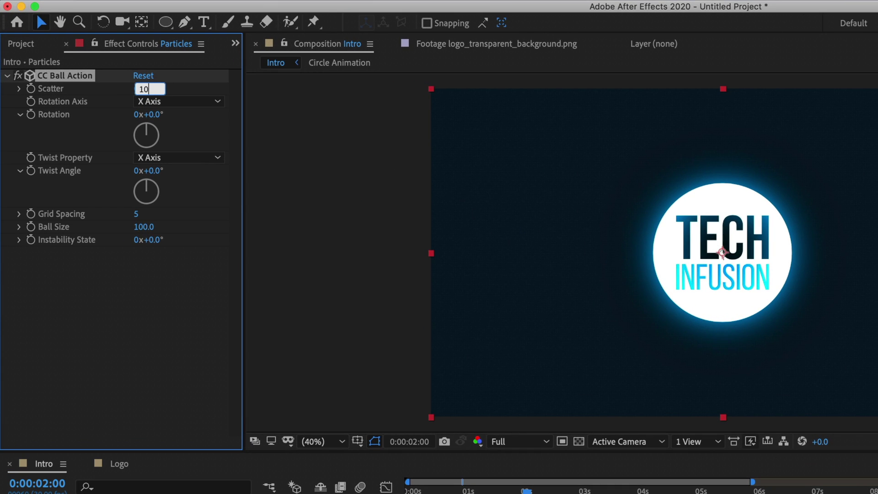
pyautogui.write('00')
pyautogui.press('Return')
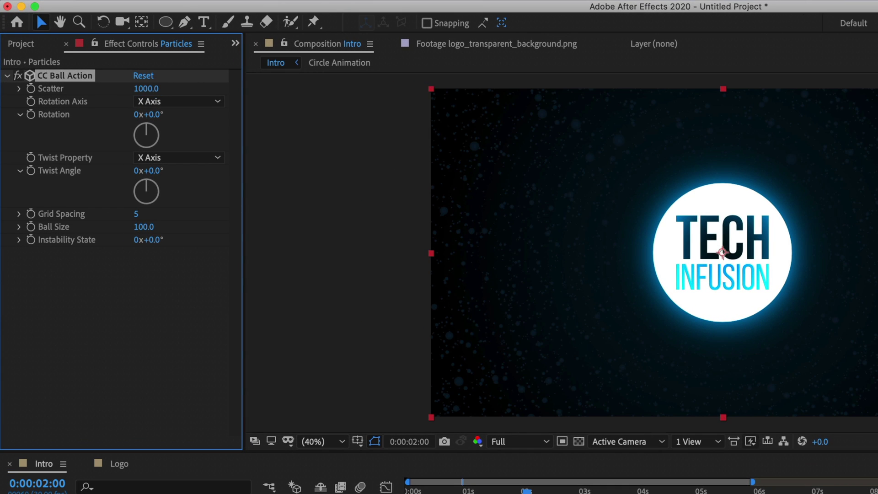
pyautogui.write('45')
pyautogui.press('Return')
pyautogui.click(143, 227)
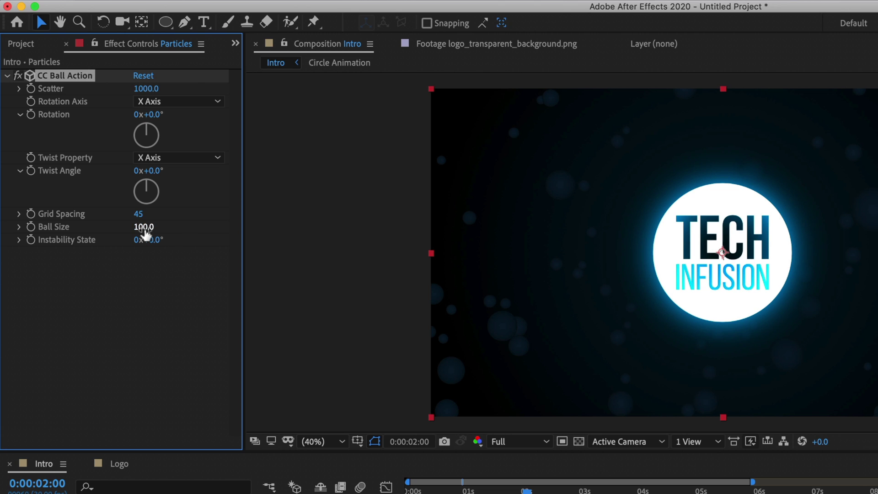
pyautogui.write('55')
pyautogui.press('Return')
pyautogui.moveTo(138, 213); pyautogui.dragTo(130, 217)
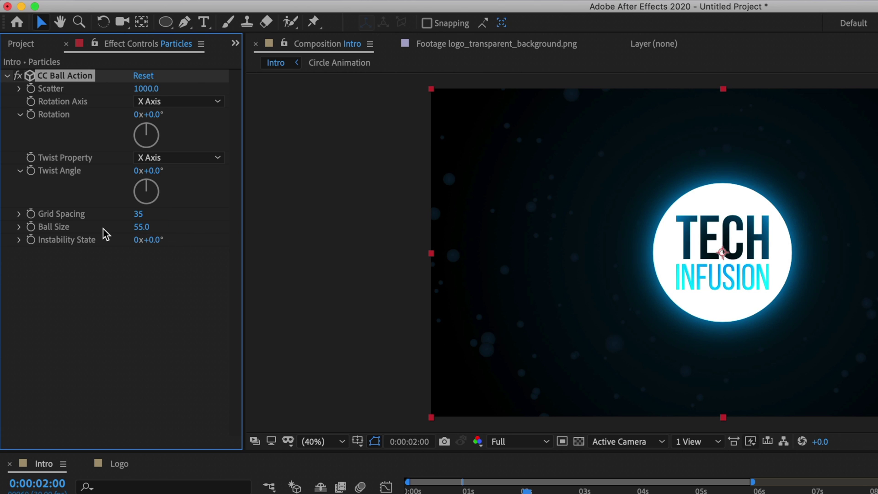
# Step: Drive Instability State with a time*5 expression, add Gaussian Blur at 43.8, and preview
pyautogui.click(32, 241)
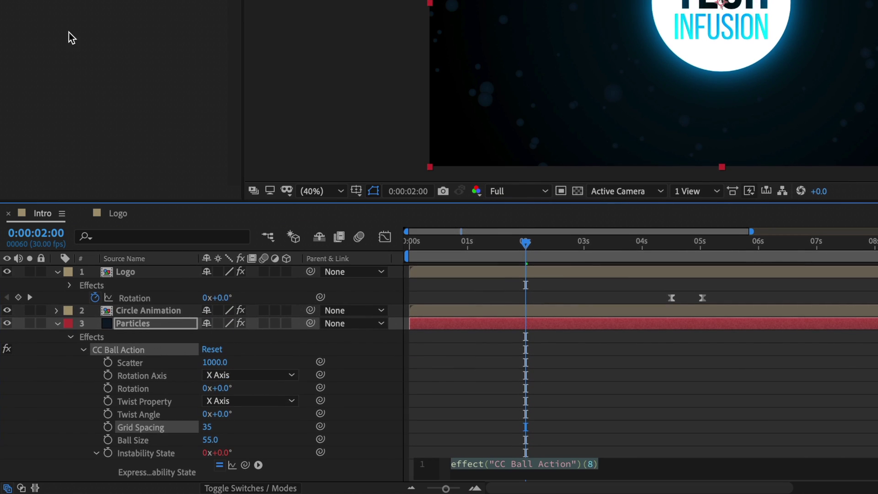
pyautogui.scroll(-1, 237, 435)
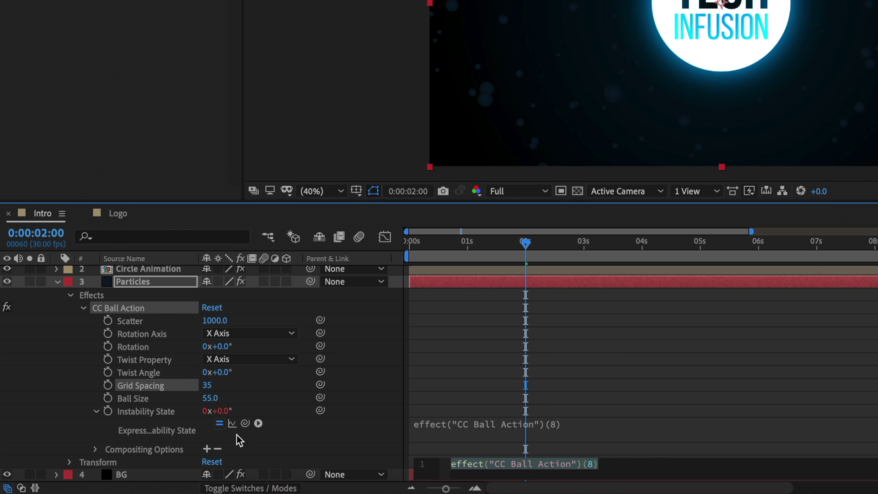
pyautogui.doubleClick(482, 469)
pyautogui.hotkey('ctrl', 'a')
pyautogui.write('time*')
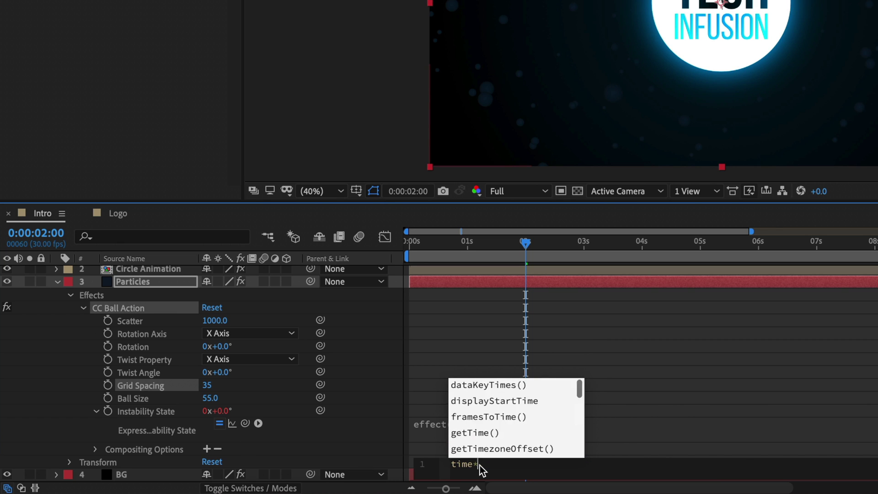
pyautogui.write('5')
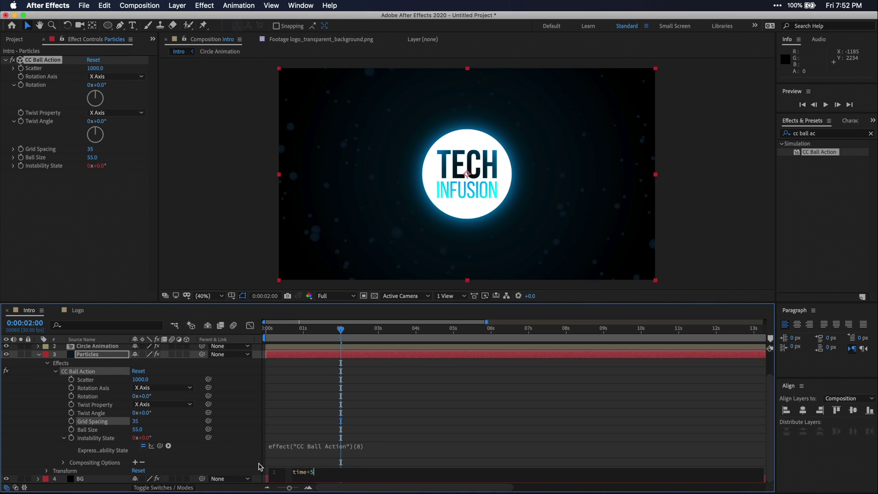
pyautogui.click(384, 456)
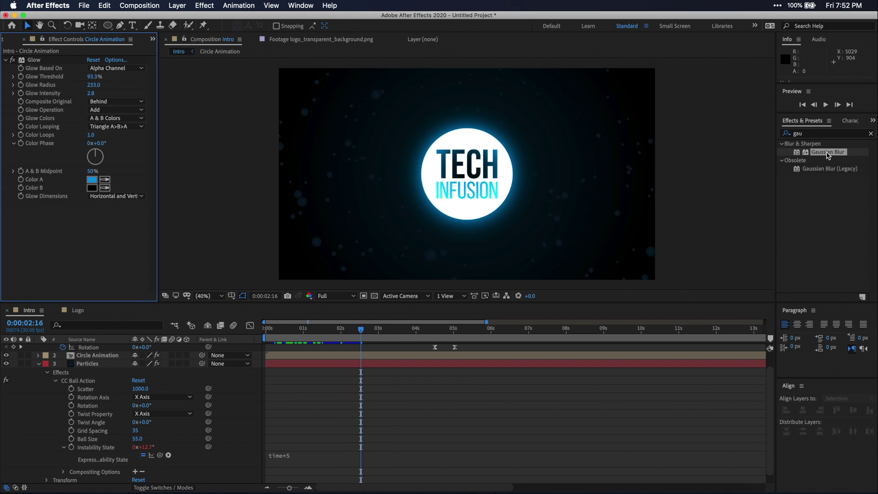
pyautogui.moveTo(828, 152); pyautogui.dragTo(88, 368)
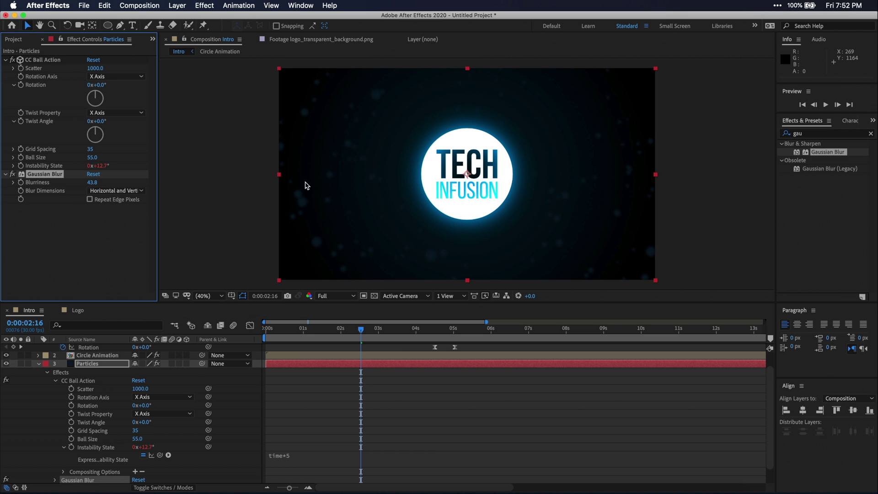
pyautogui.press('space')
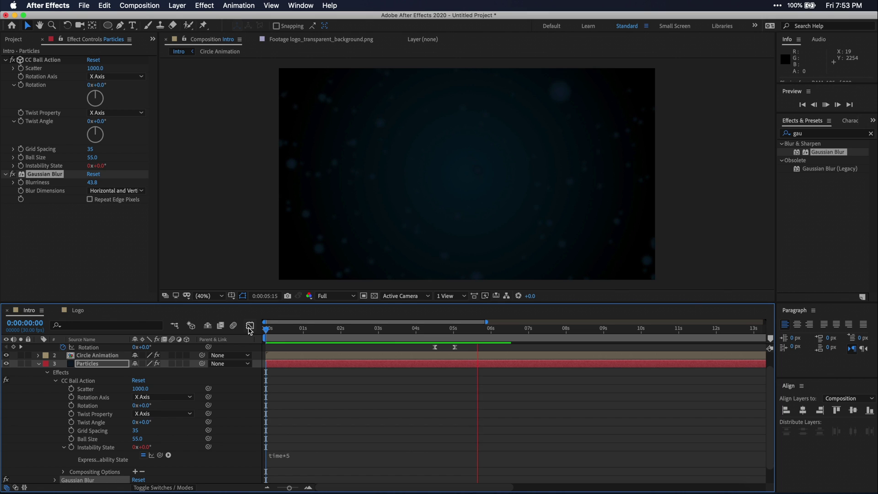
# Step: At about 3:10, draw a small circle lower left of the logo with no fill
pyautogui.moveTo(418, 329); pyautogui.dragTo(391, 330)
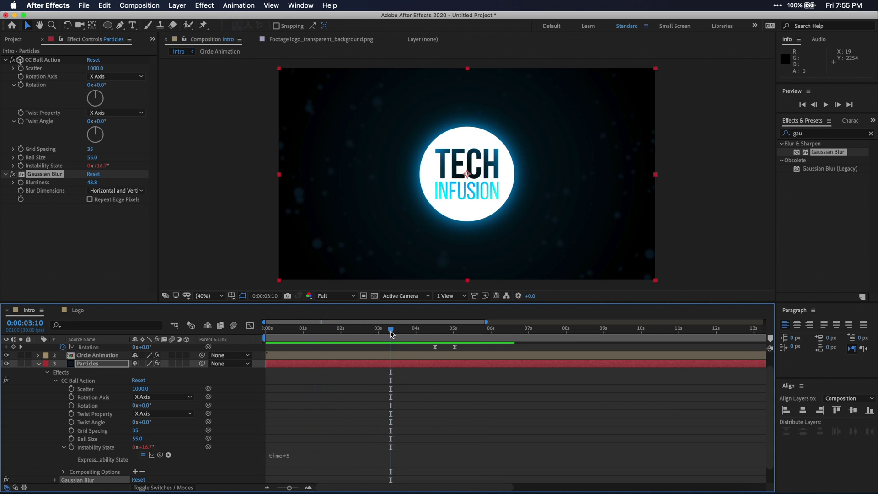
pyautogui.press('super+a')
pyautogui.press('u')
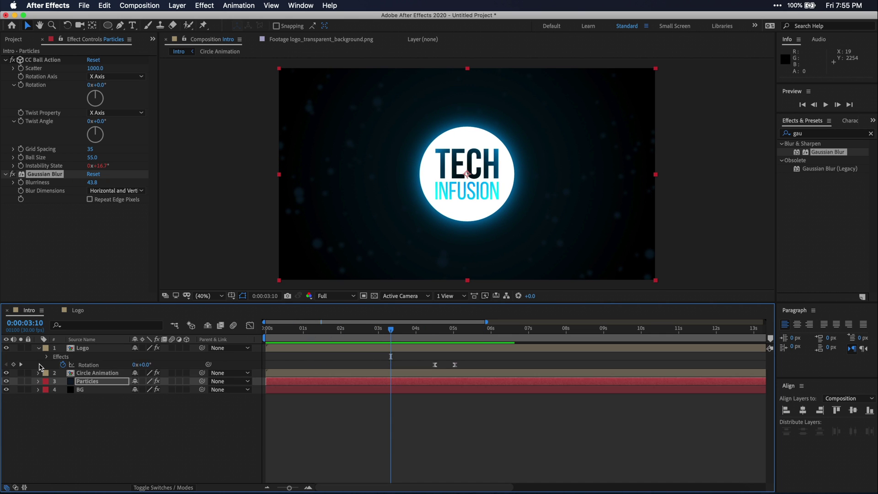
pyautogui.press('F2')
pyautogui.click(108, 26)
pyautogui.moveTo(347, 209); pyautogui.dragTo(365, 228)
pyautogui.click(266, 25)
pyautogui.click(398, 251)
pyautogui.press('Return')
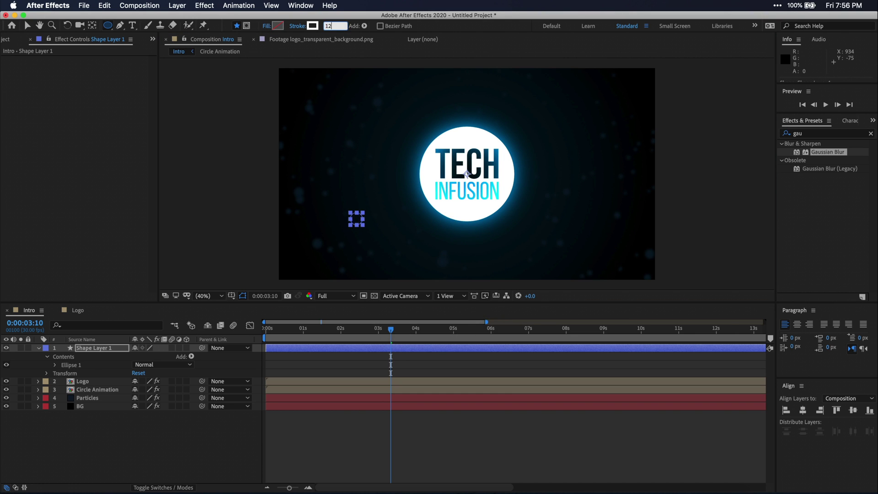
# Step: Keyframe the circle's Scale from 0% at 3:10 to 100% at 3:26
pyautogui.press(';')
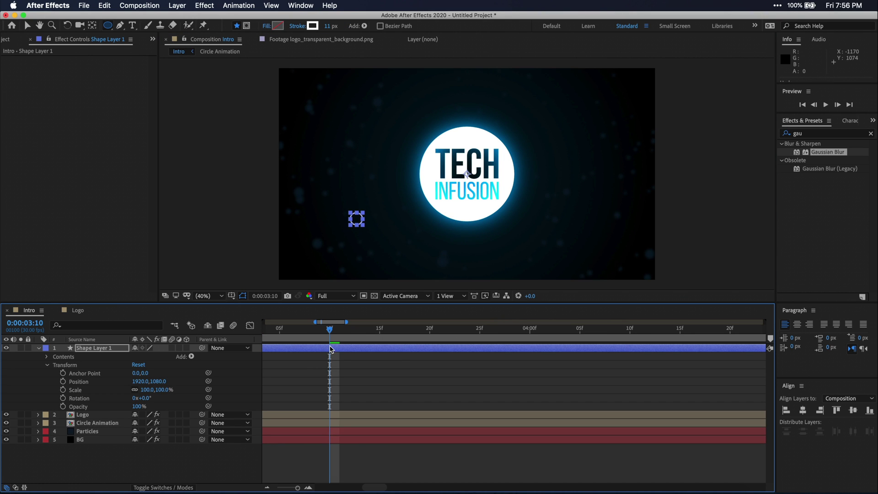
pyautogui.click(93, 27)
pyautogui.click(112, 349)
pyautogui.press('s')
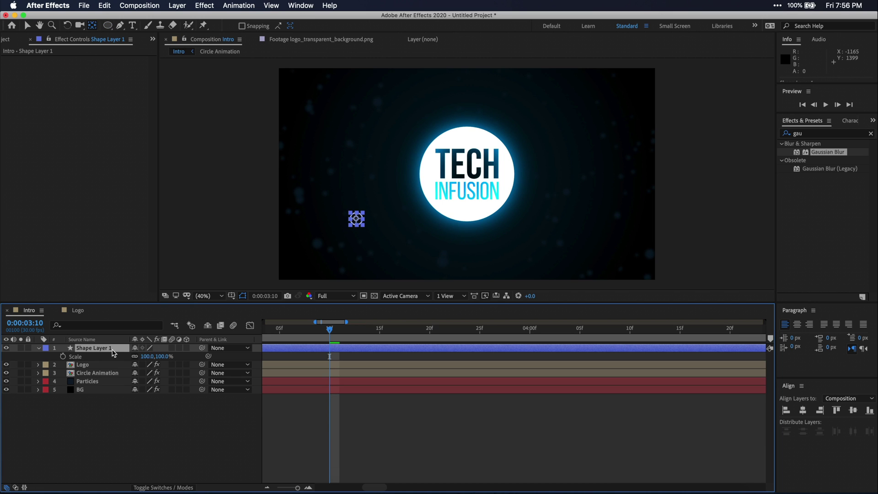
pyautogui.click(63, 357)
pyautogui.press('space')
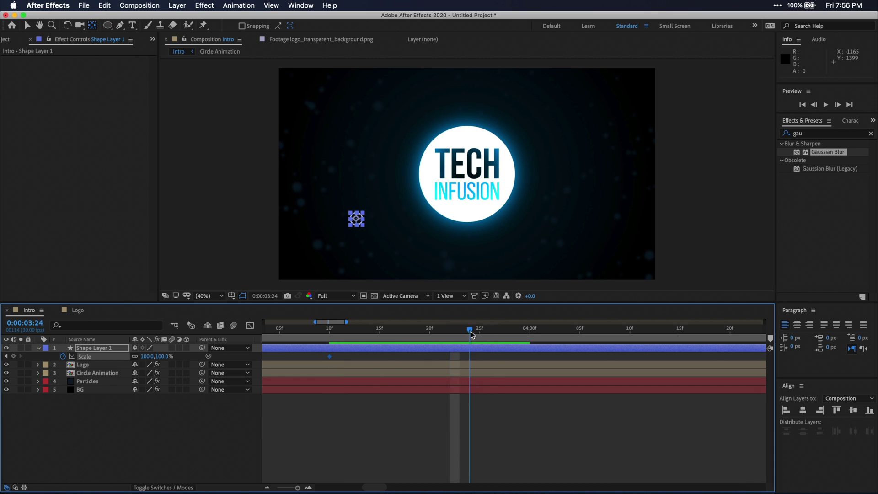
pyautogui.click(14, 357)
pyautogui.click(6, 357)
pyautogui.moveTo(147, 356); pyautogui.dragTo(101, 356)
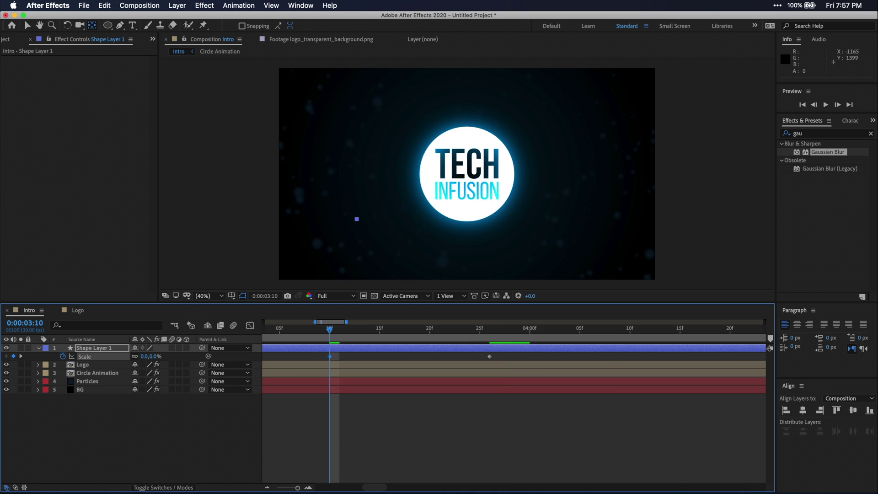
# Step: Keyframe the ellipse's Stroke Width from 3:22 down to 0 at 3:26
pyautogui.moveTo(472, 328); pyautogui.dragTo(450, 331)
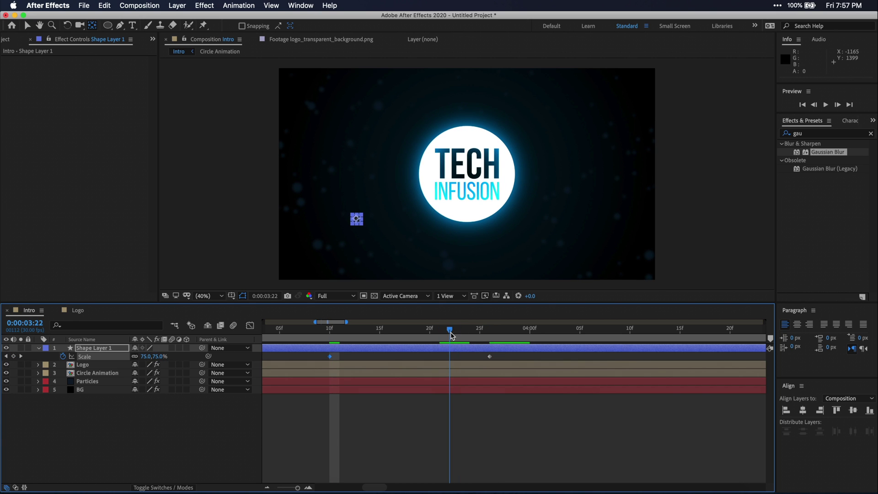
pyautogui.click(39, 348)
pyautogui.click(47, 357)
pyautogui.click(56, 365)
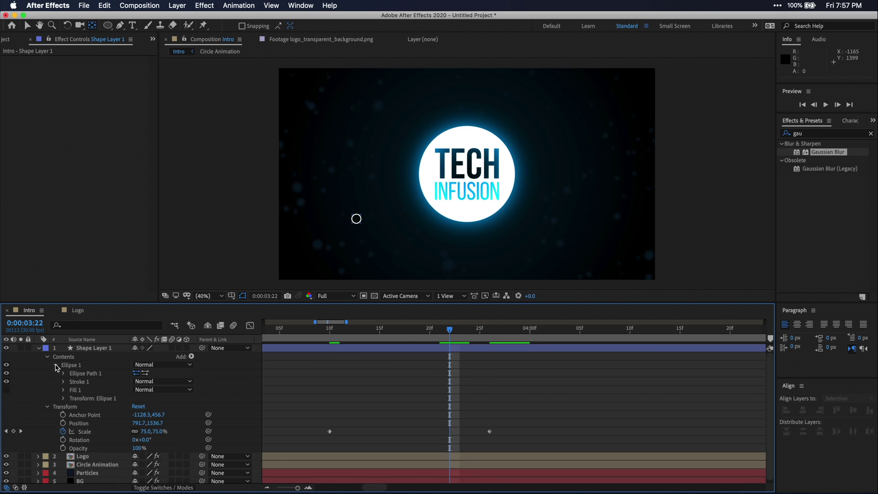
pyautogui.click(63, 382)
pyautogui.click(80, 415)
pyautogui.press('u')
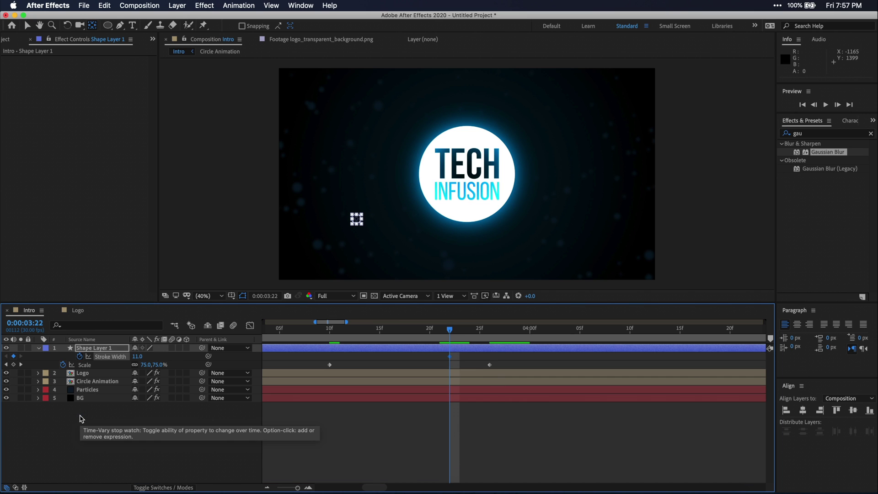
pyautogui.click(21, 364)
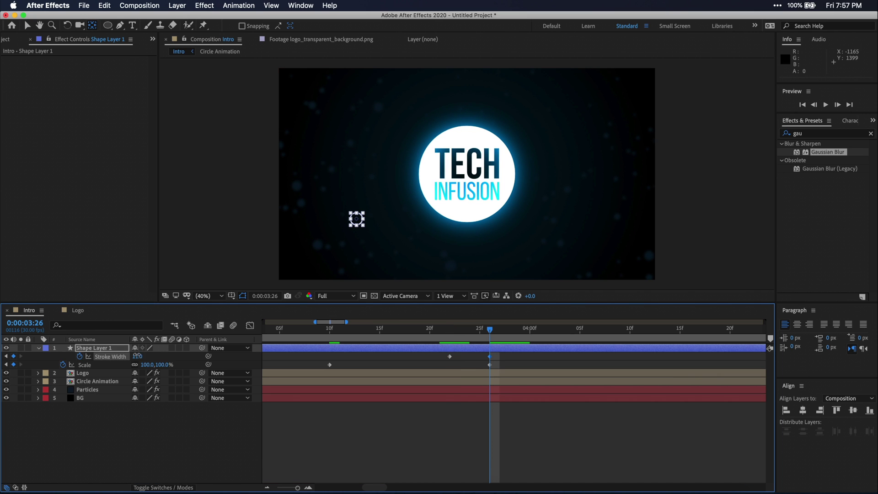
pyautogui.click(138, 356)
pyautogui.write('0')
pyautogui.press('Return')
# Step: Preview the ring popping from about 3:01, then duplicate the ring layer
pyautogui.press('-')
pyautogui.click(405, 331)
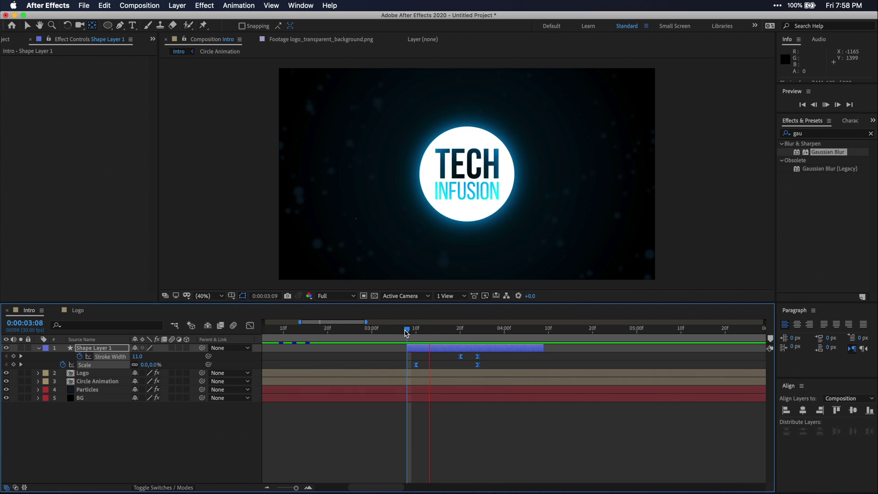
pyautogui.press('space')
pyautogui.press('super+d')
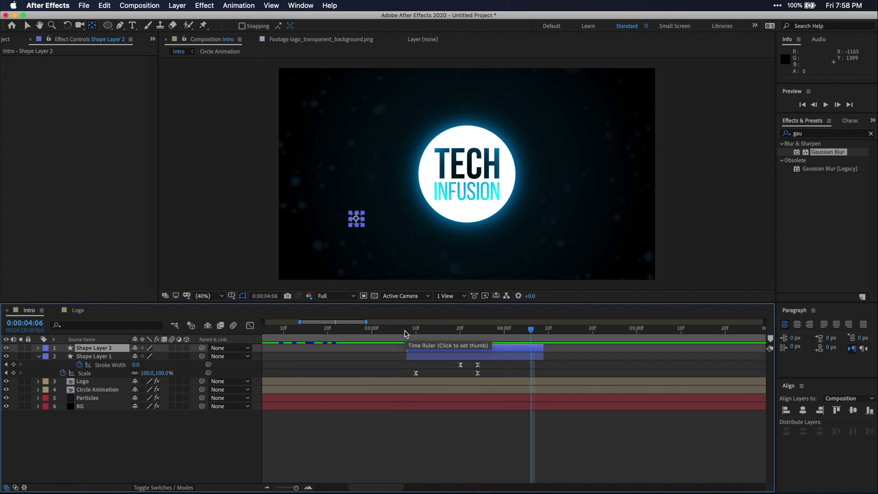
# Step: Move the duplicated ring to the upper right of the logo
pyautogui.press('v')
pyautogui.click(356, 219)
pyautogui.moveTo(356, 220); pyautogui.dragTo(531, 118)
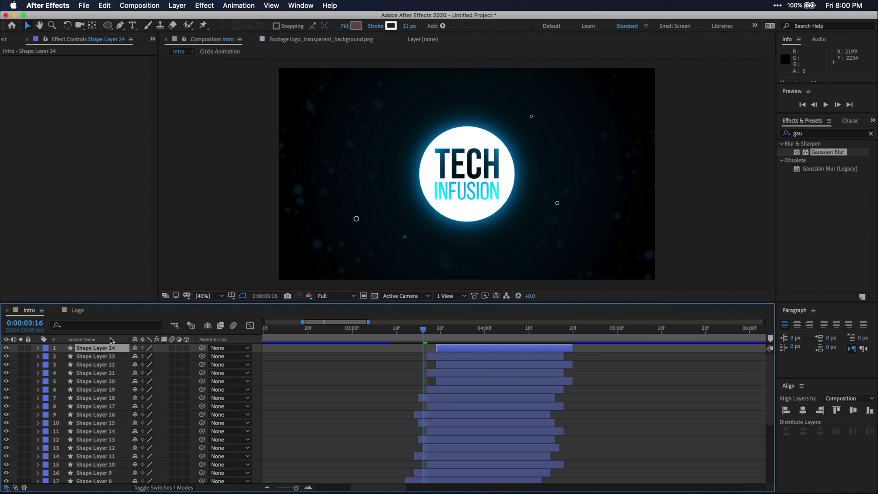
# Step: Select all 24 ring layers and choose Pre-compose from their layer menu
pyautogui.scroll(-5, 114, 384)
pyautogui.keyDown('shift'); pyautogui.click(99, 439); pyautogui.keyUp('shift')
pyautogui.rightClick(98, 439)
pyautogui.click(118, 455)
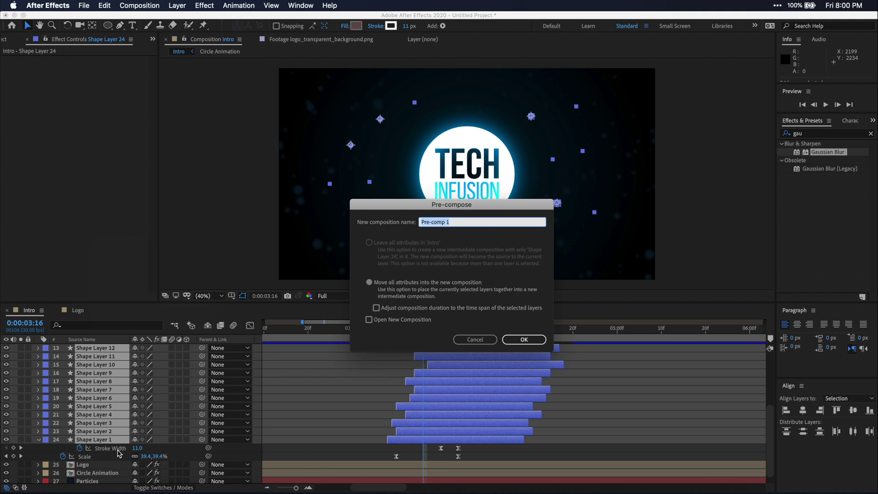